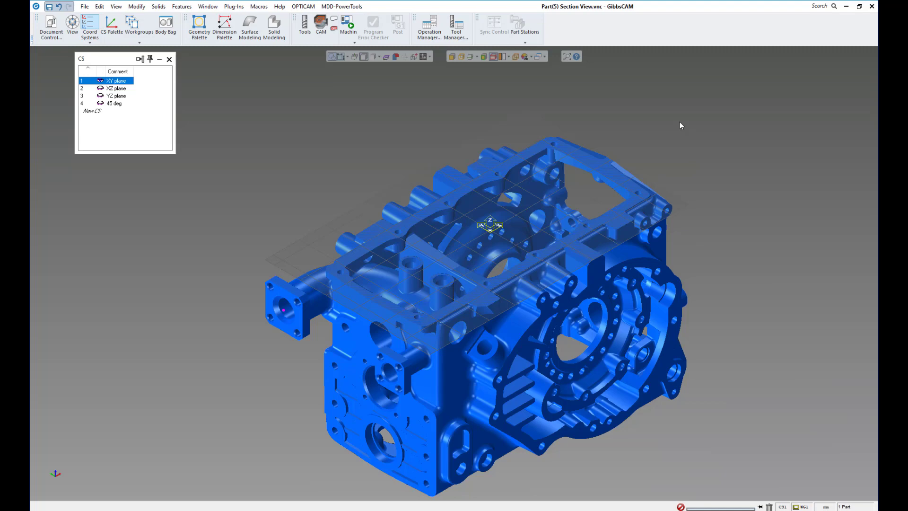
Make the gearbox housing body semi-transparent by adjusting the transparency of its user color and applying it
scroll(680, 122, down, 3)
middle_drag(680, 121, 679, 121)
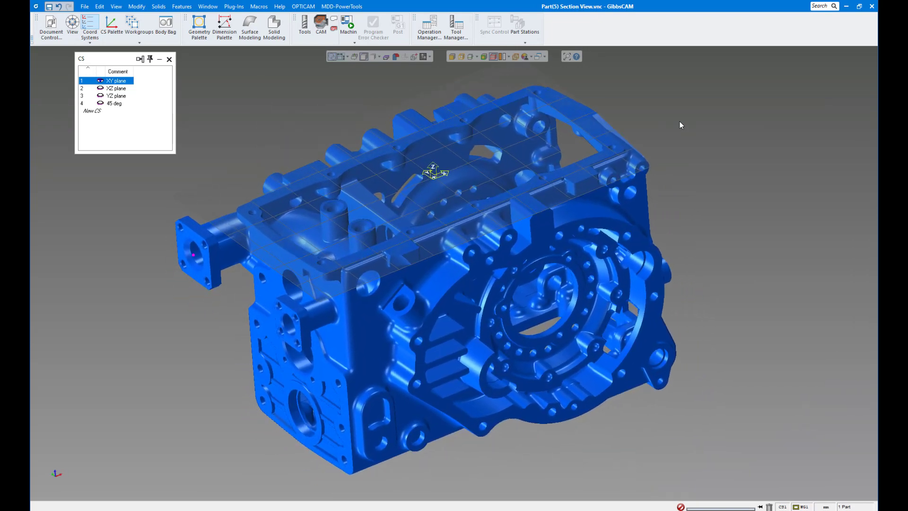
right_click(617, 194)
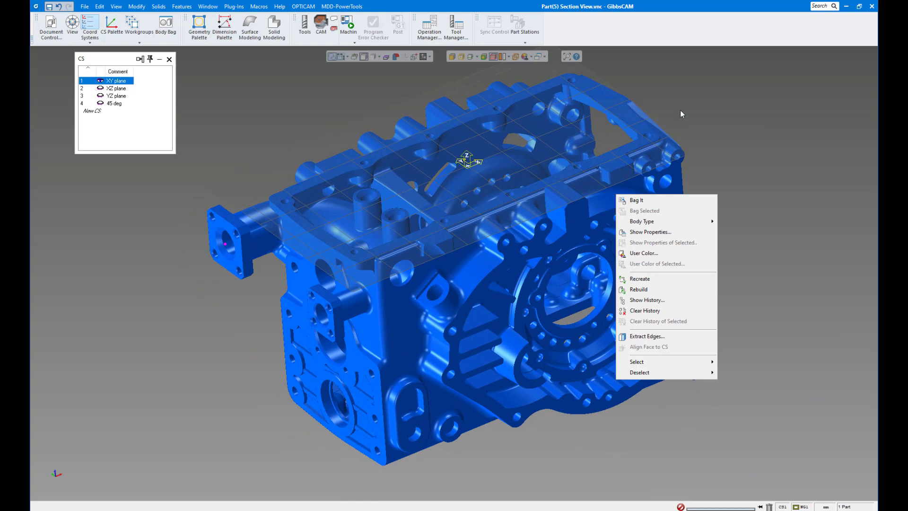
click(625, 197)
right_click(620, 184)
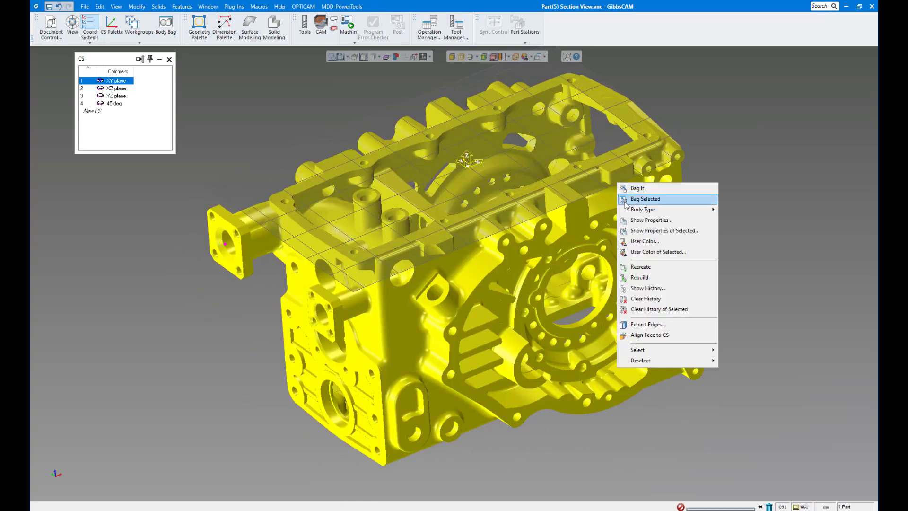
click(640, 254)
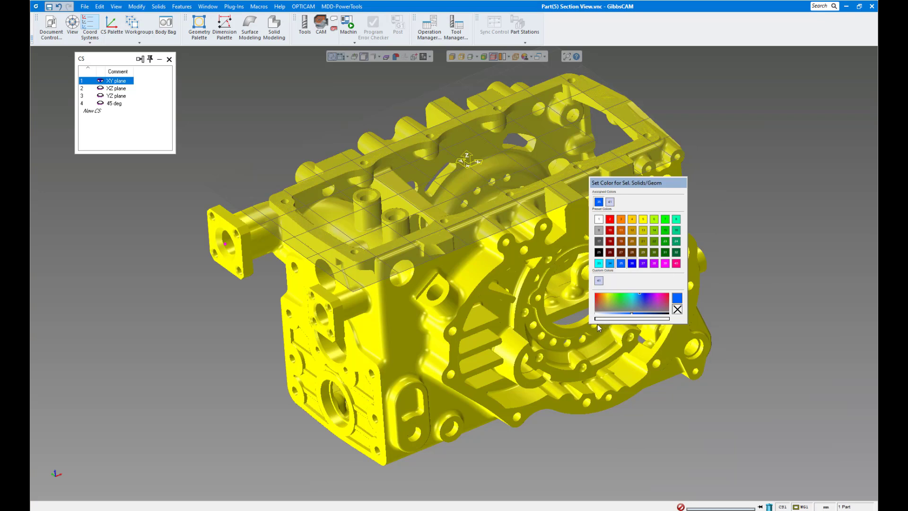
drag(598, 321, 654, 321)
click(677, 299)
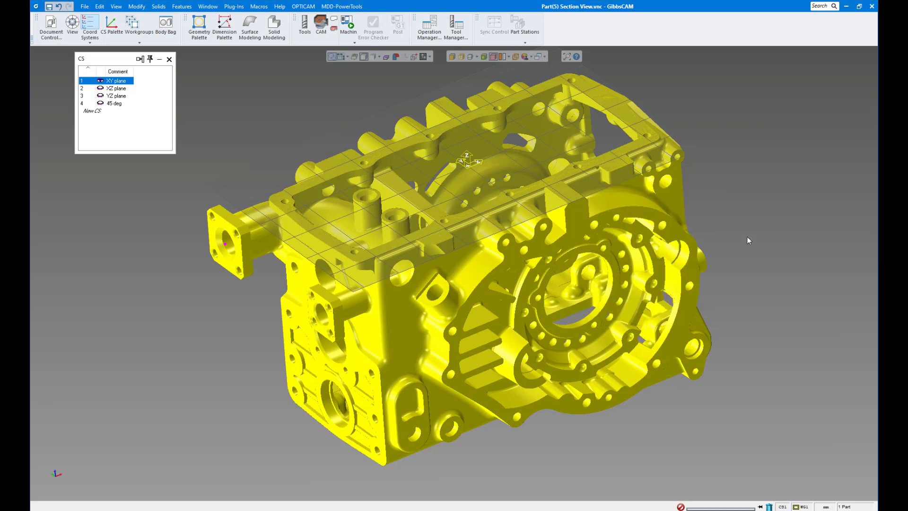
key(ctrl+t)
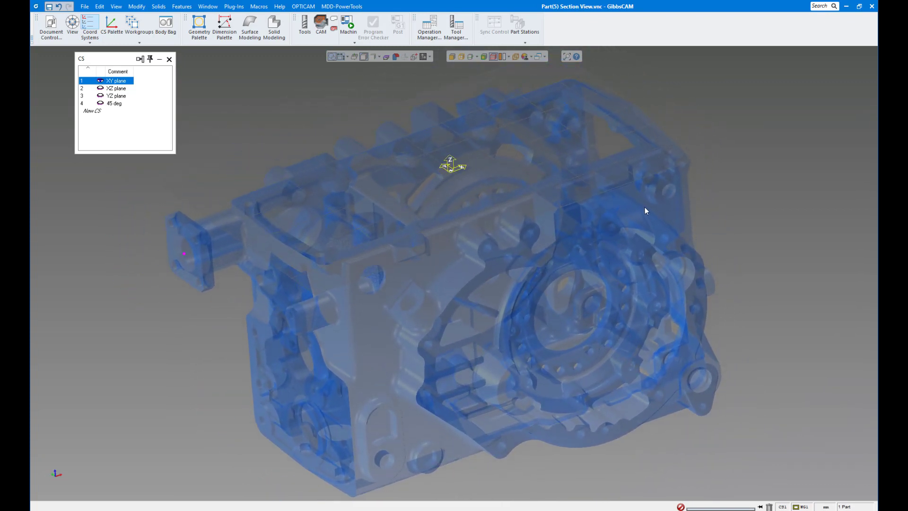
Remove the user color from the gearbox housing body
click(645, 207)
right_click(647, 206)
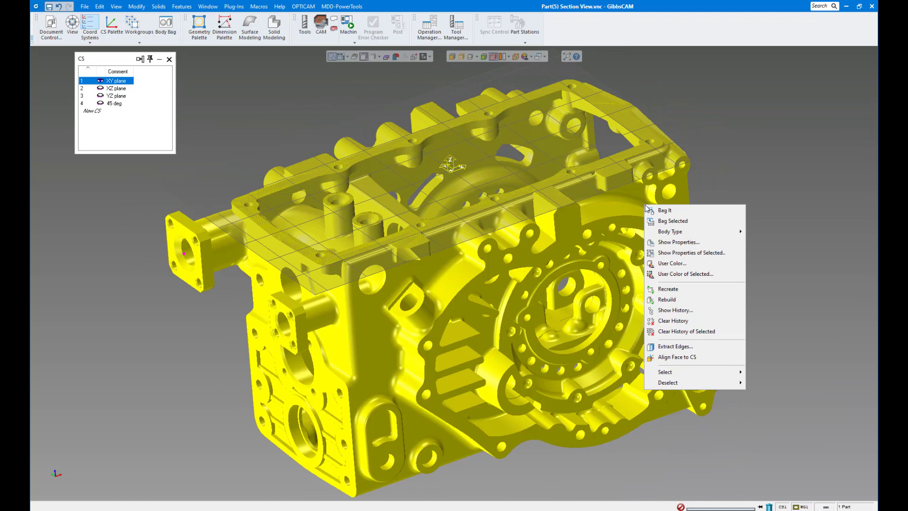
click(658, 275)
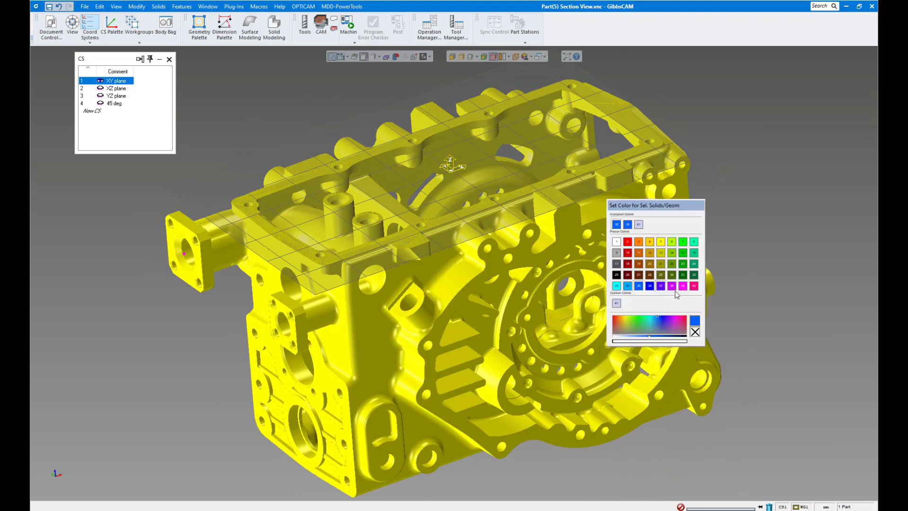
click(695, 333)
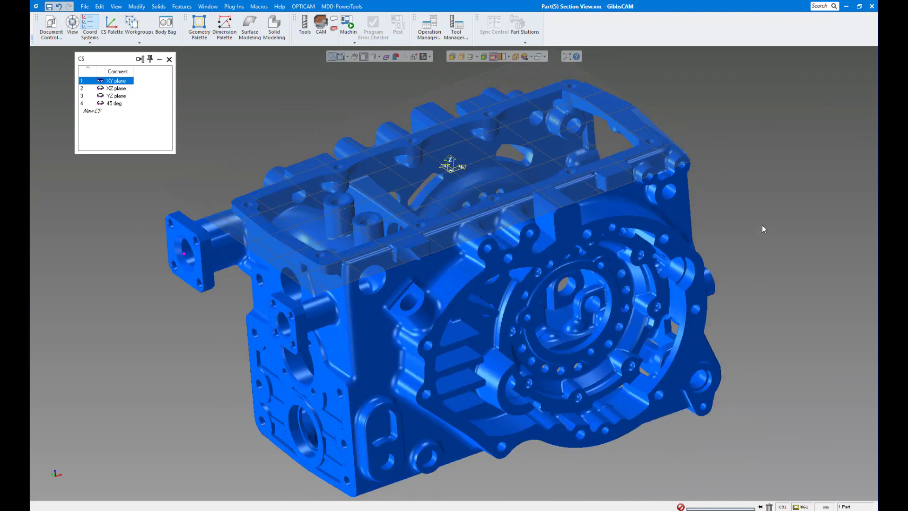
Turn on the section view on the XY plane and move the section plane to a depth of about 17
scroll(764, 223, down, 1)
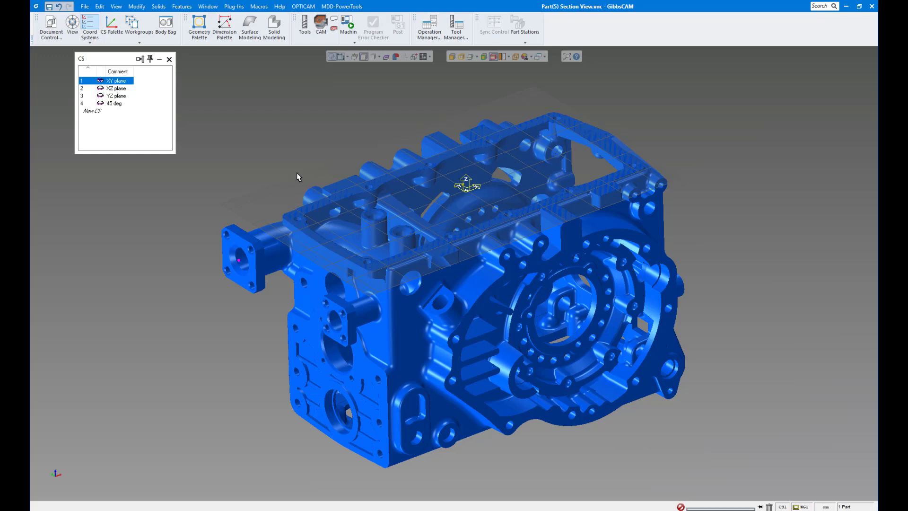
click(386, 57)
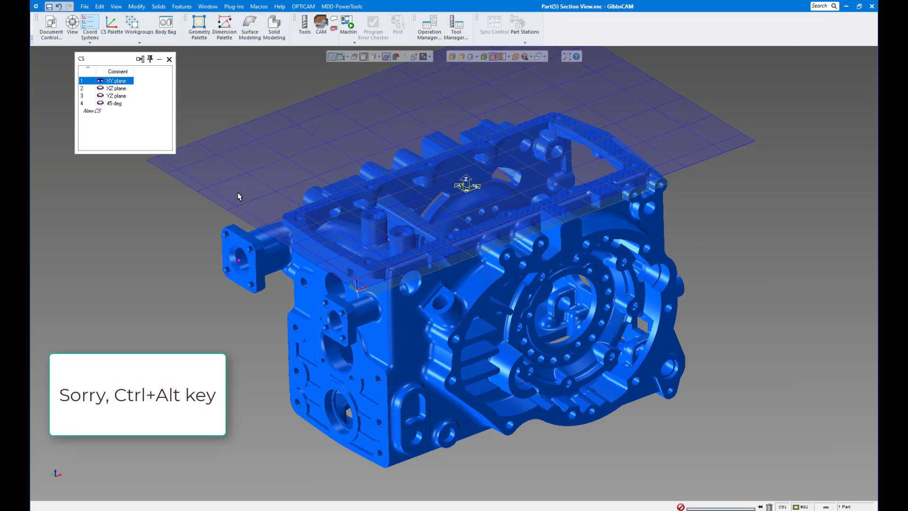
key(ctrl+alt)
ctrl+alt+drag(248, 174, 365, 178)
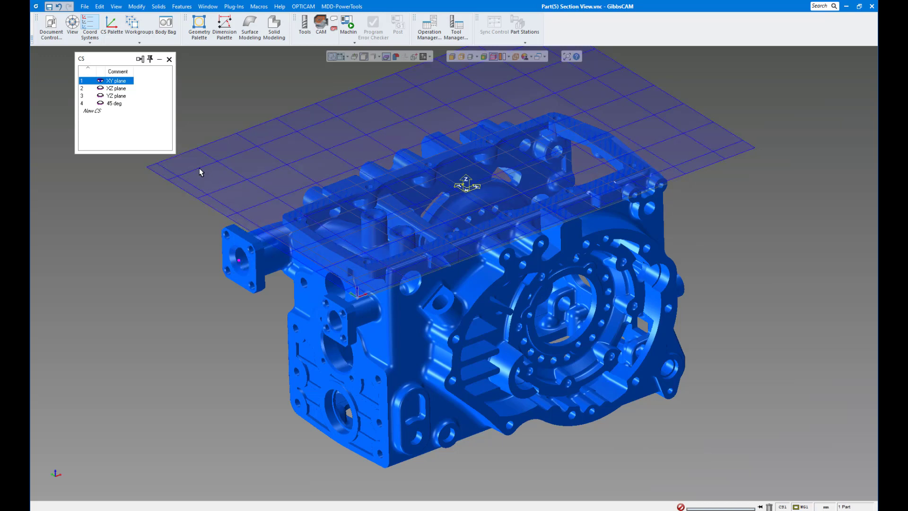
Set the section depth to -23.622 by picking the centre point of the protruding pipe flange, and apply it
right_click(180, 184)
click(198, 186)
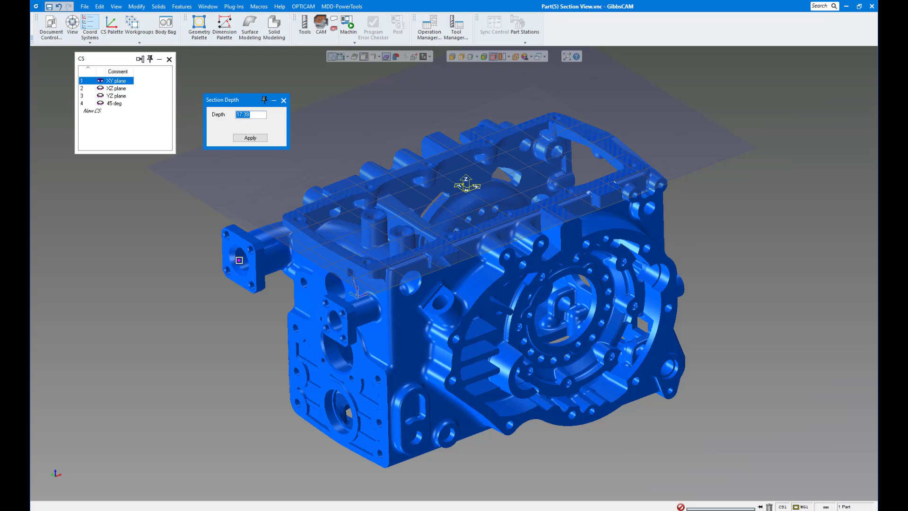
click(242, 260)
click(251, 138)
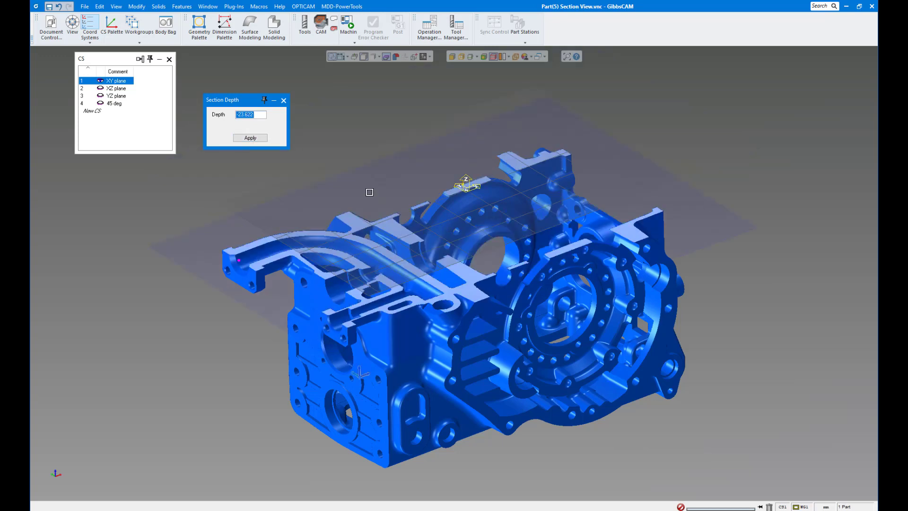
middle_drag(459, 143, 456, 150)
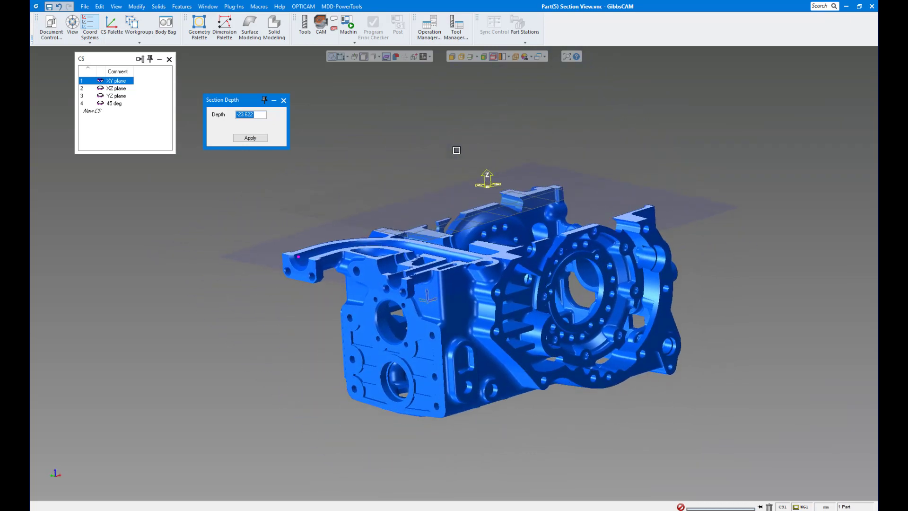
Section the housing along the XZ plane and the YZ plane, moving the YZ section plane to a depth of about 89
click(116, 89)
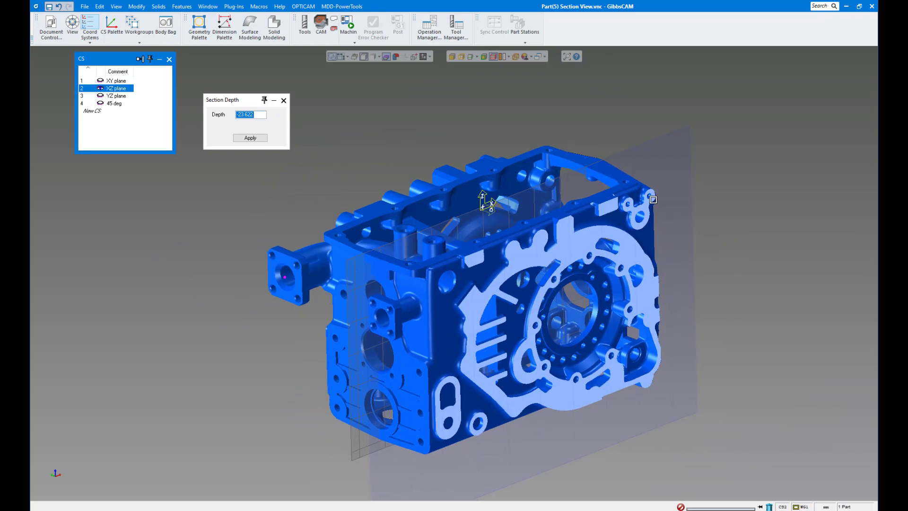
drag(649, 202, 672, 210)
click(116, 96)
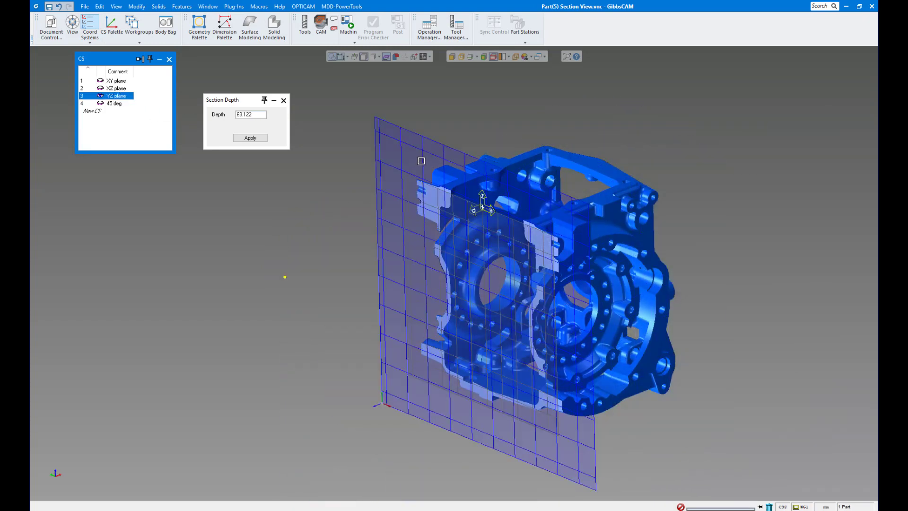
drag(419, 163, 291, 213)
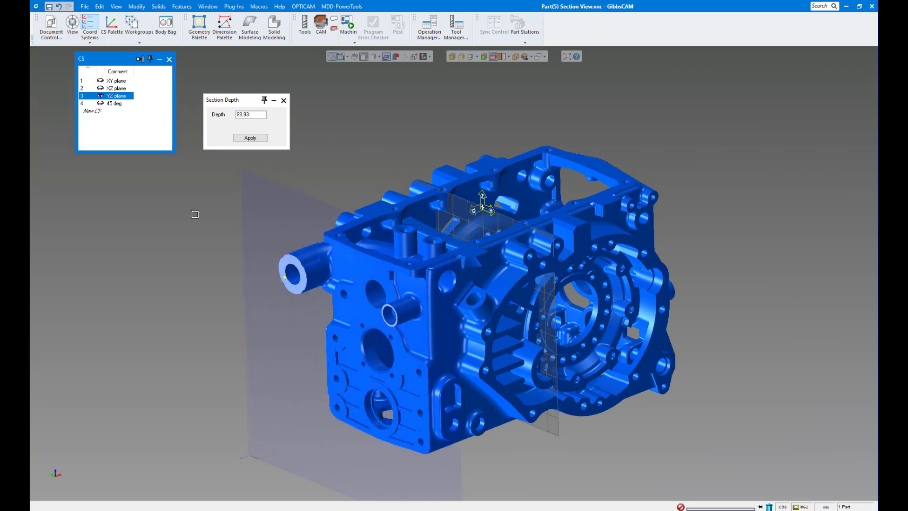
Section the housing along the 45 deg coordinate system, move the section plane to a depth of about 67, and close the depth dialog
click(117, 104)
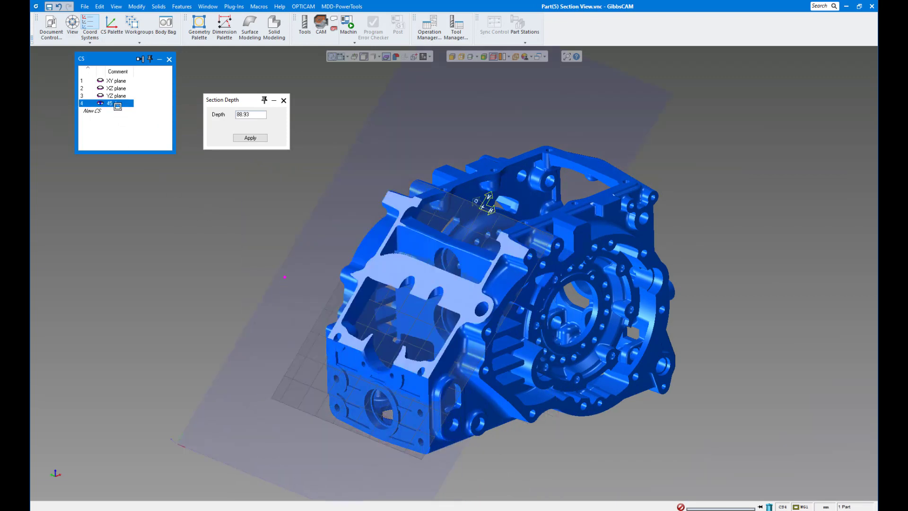
drag(328, 250, 229, 242)
click(258, 138)
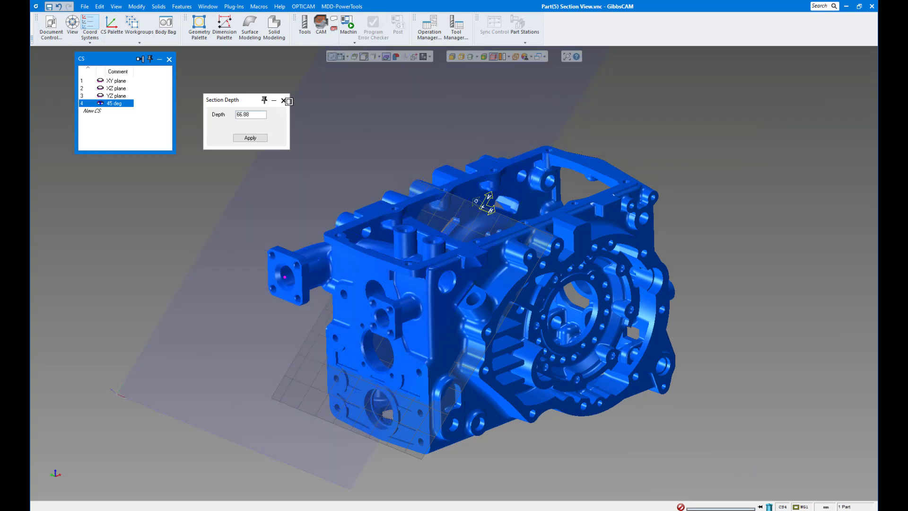
click(285, 100)
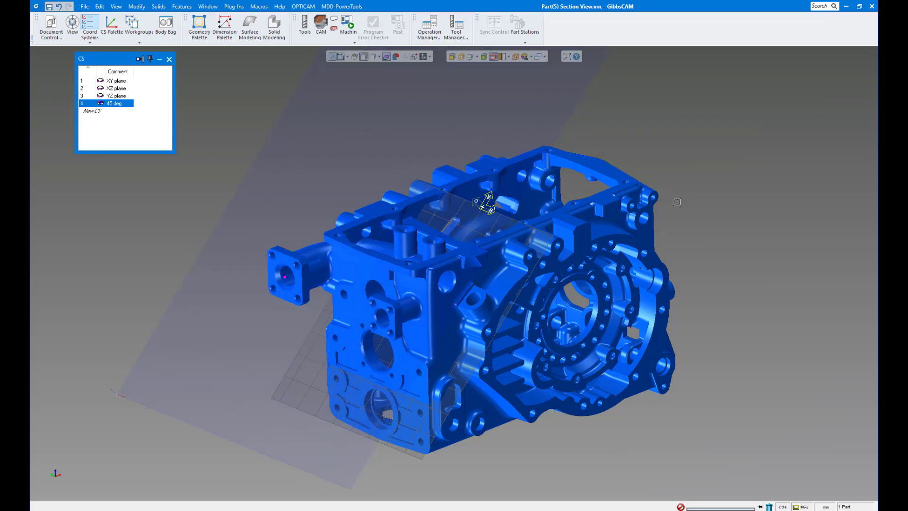
middle_drag(677, 202, 677, 202)
key(Left)
key(Left)
key(Left)
key(Left)
key(Left)
key(Left)
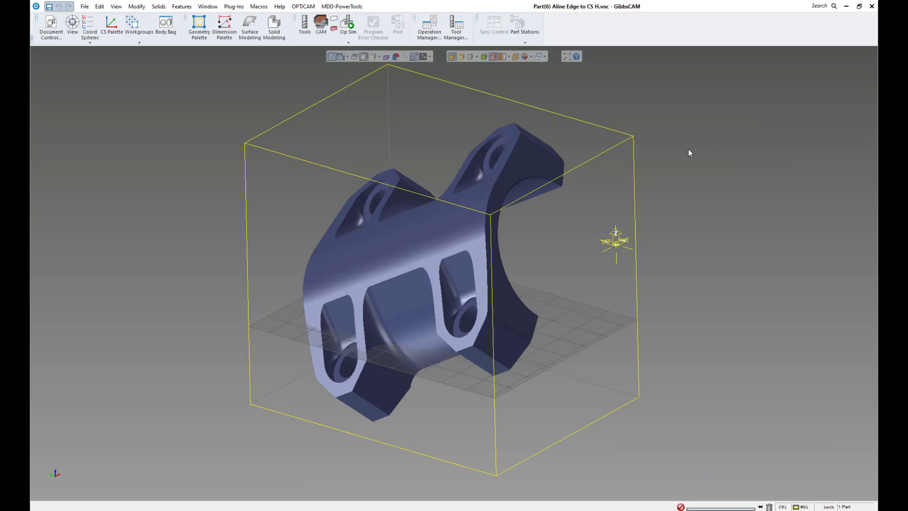
Align the flat mating face around the bracket's bolt holes to the current coordinate system with Align Face to CS
scroll(688, 151, up, 5)
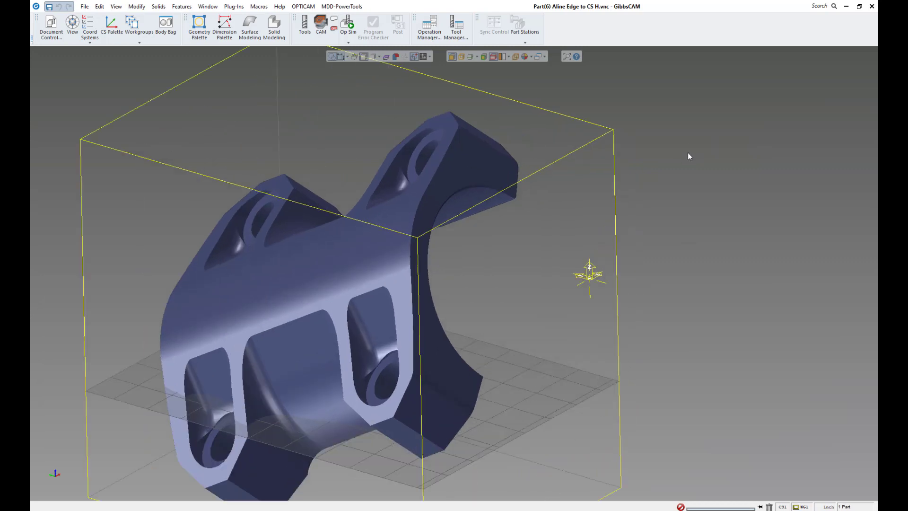
scroll(662, 188, down, 5)
key(Right)
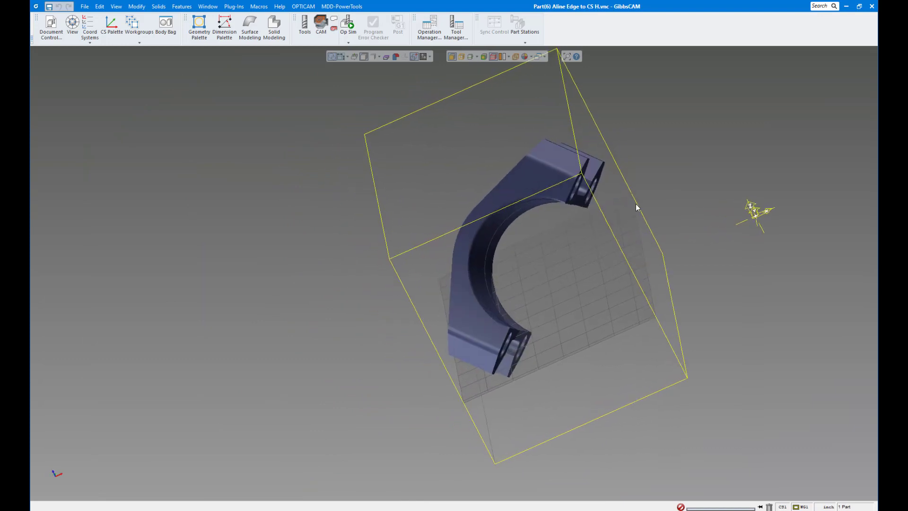
key(Down)
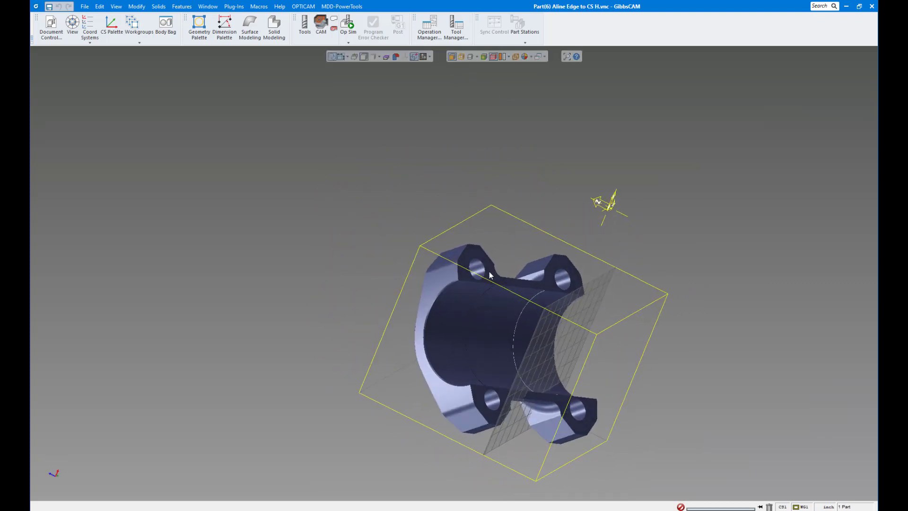
click(485, 262)
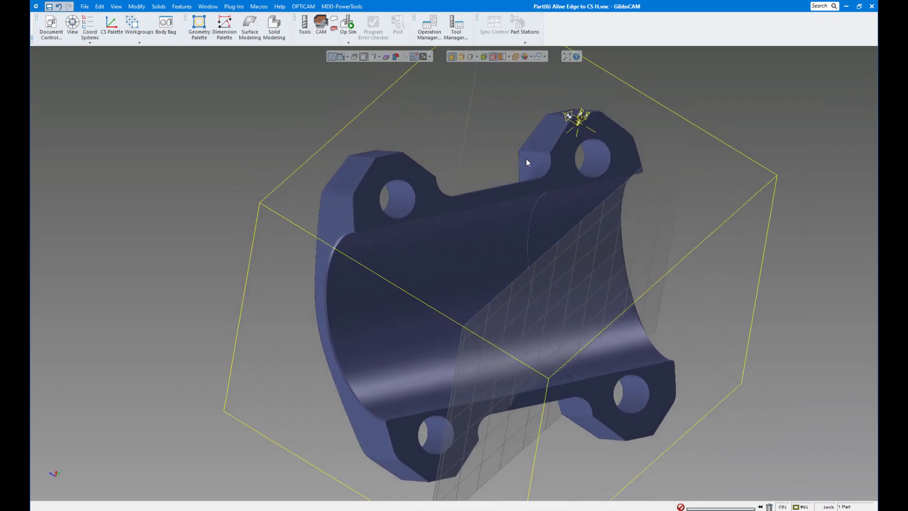
click(425, 199)
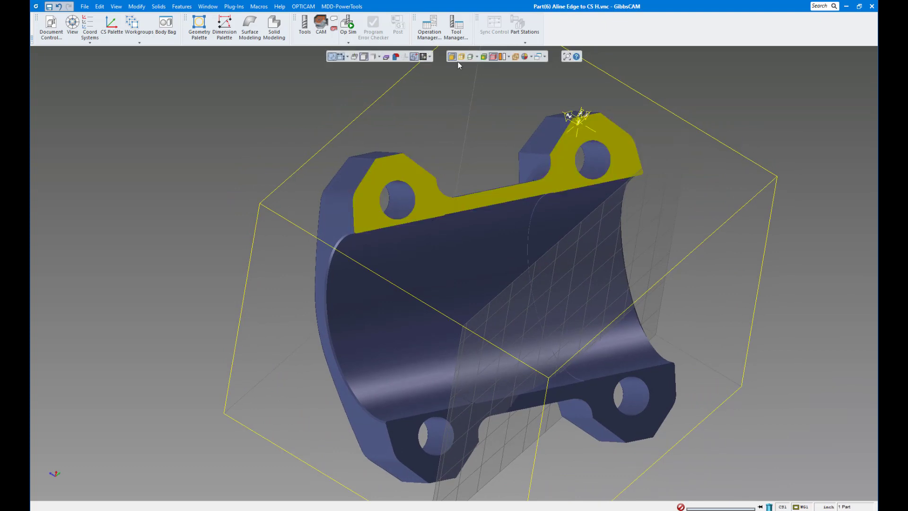
right_click(404, 173)
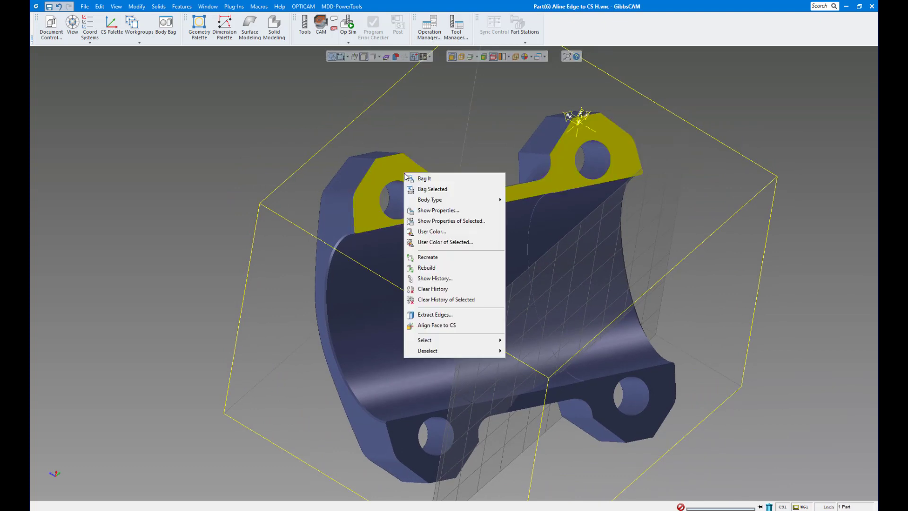
click(441, 326)
Examine the bracket's orientation relative to the coordinate system in isometric and top views, and view its flange edges up close
mouse_move(72, 477)
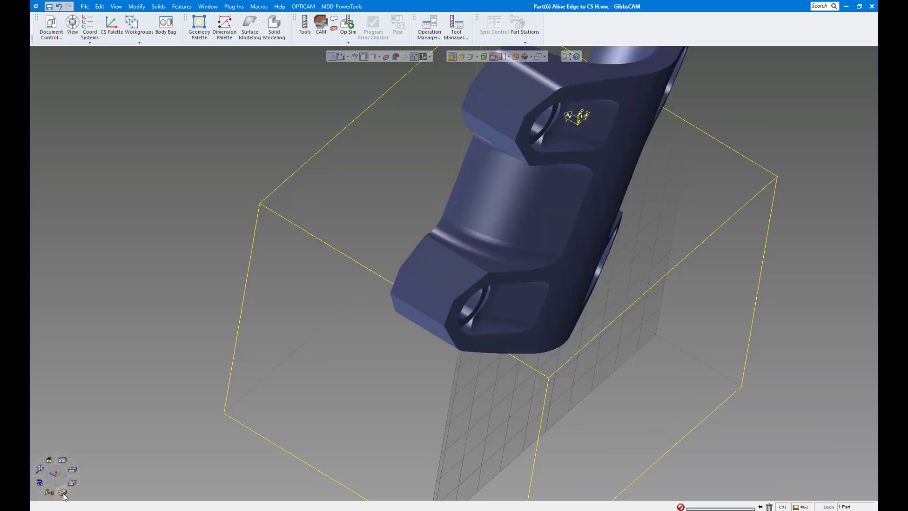
click(63, 494)
scroll(484, 237, down, 4)
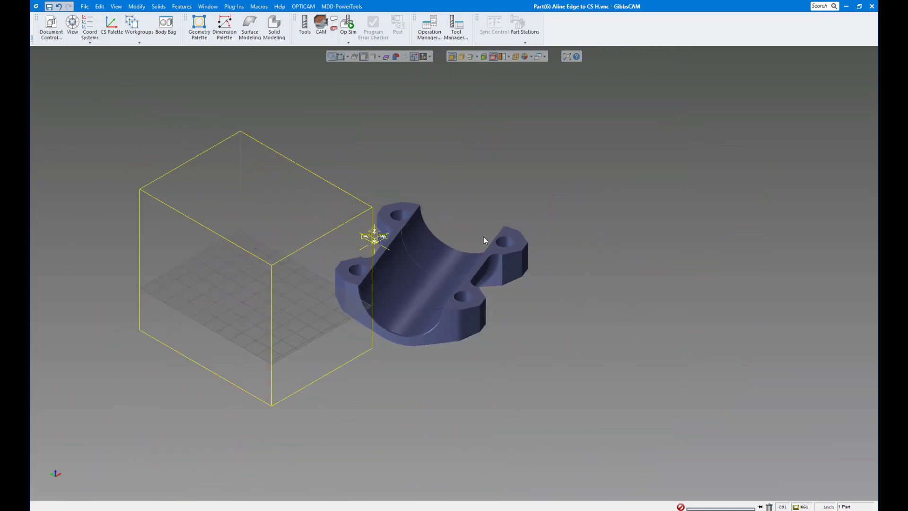
middle_drag(538, 238, 639, 216)
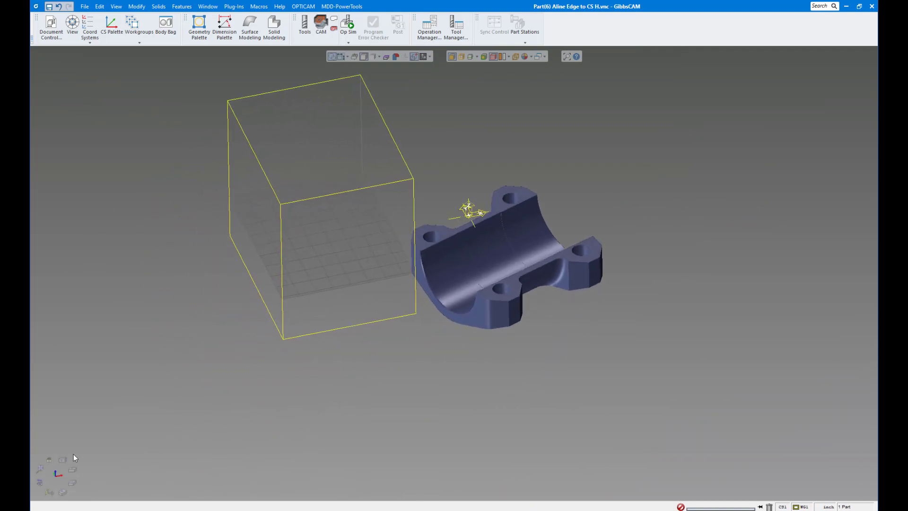
click(61, 460)
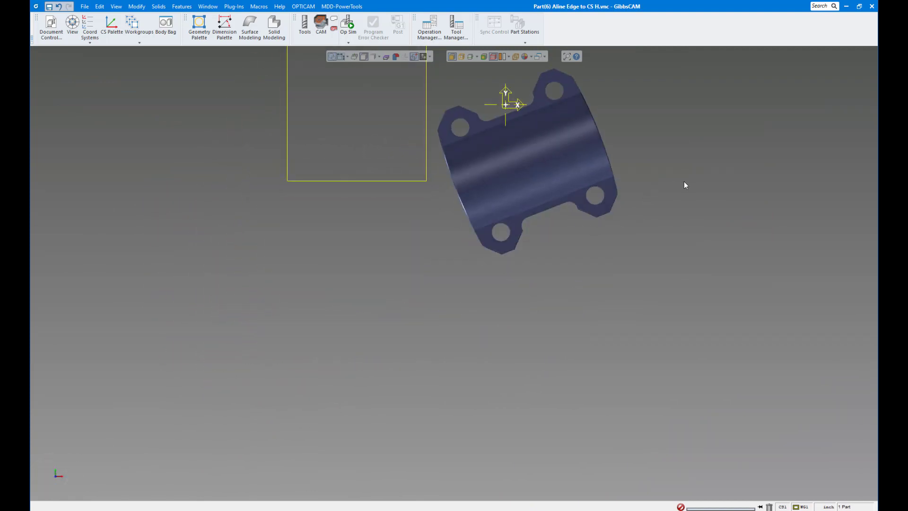
scroll(547, 258, up, 3)
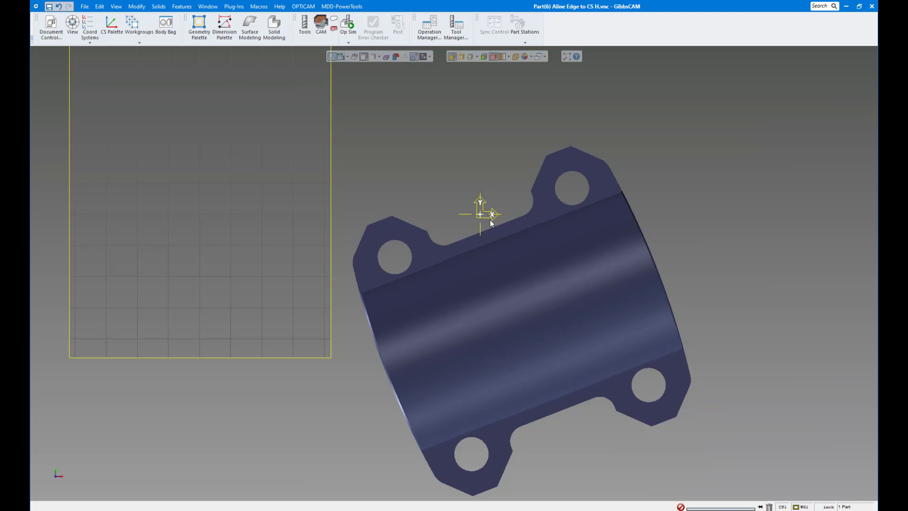
key(ctrl+i)
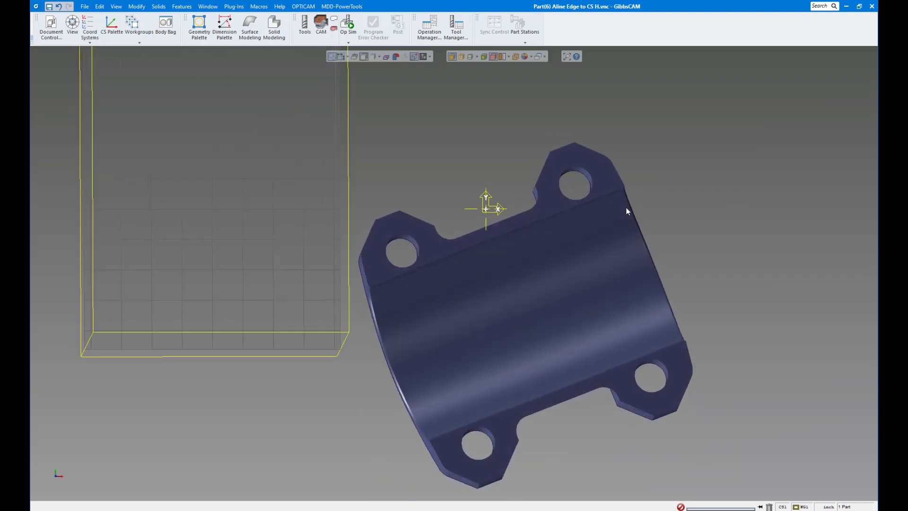
scroll(627, 208, up, 5)
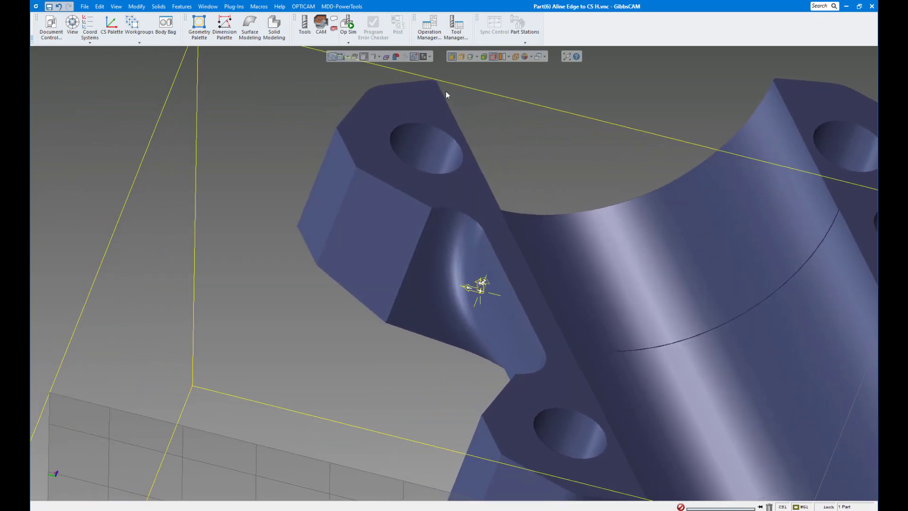
Show the bracket's edges, align the straight inner edge of its flange to the CS horizontal axis with Align Edge To CS H, and hide the edges
click(461, 56)
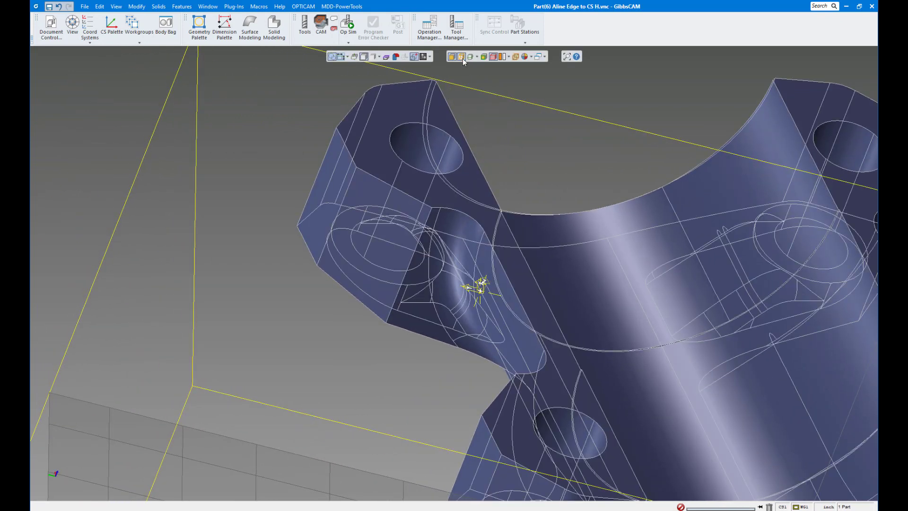
click(520, 302)
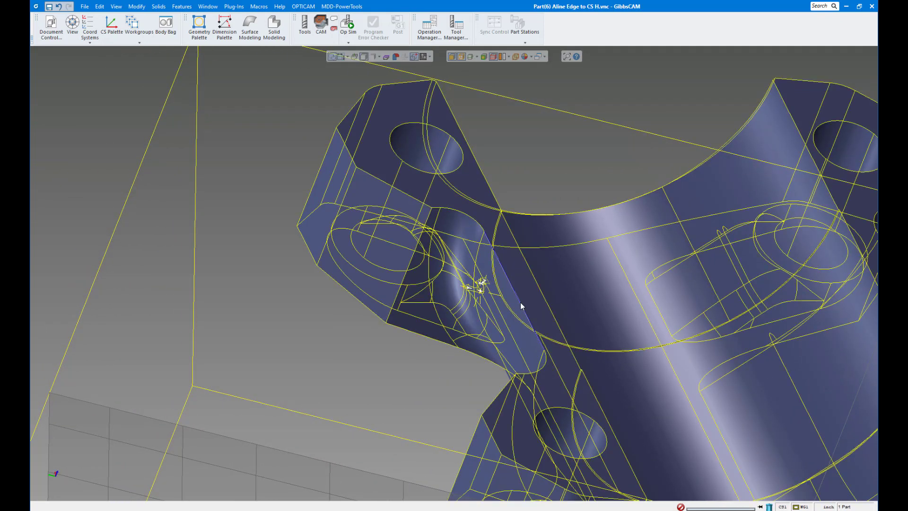
right_click(521, 306)
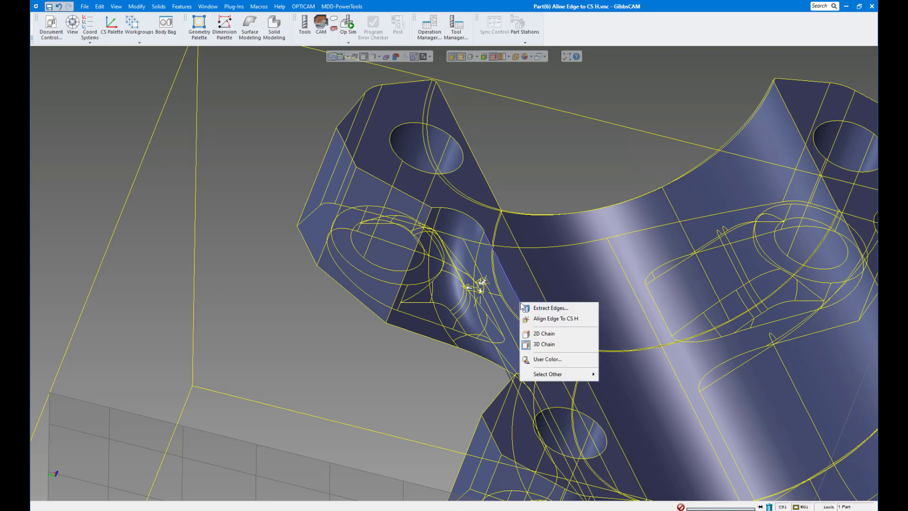
click(559, 319)
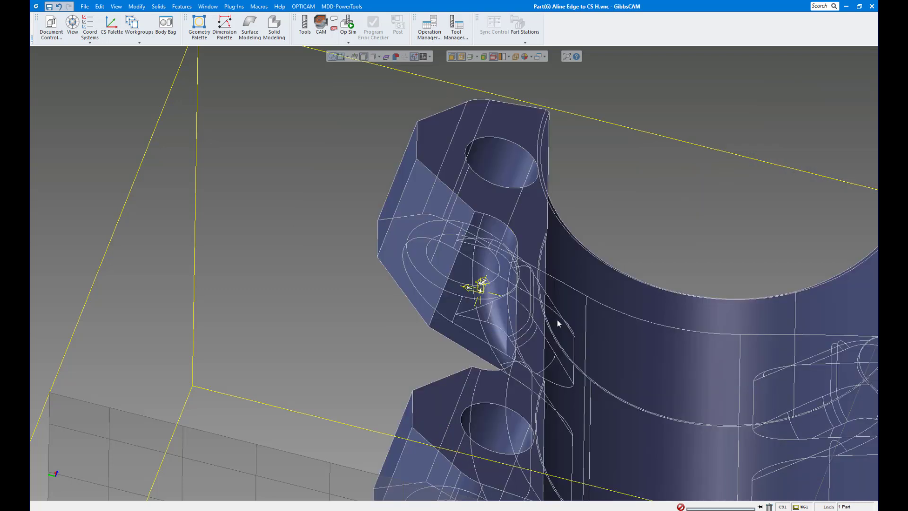
click(461, 56)
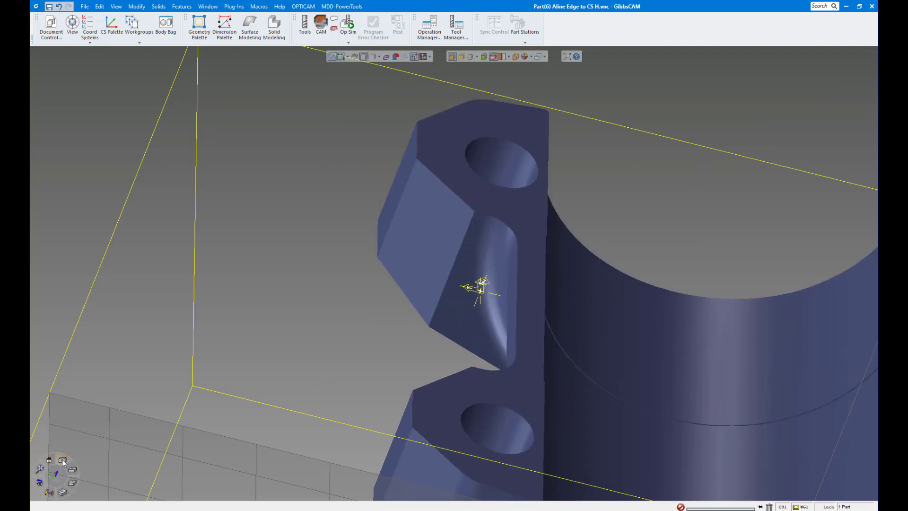
Fit the stock around the aligned bracket with Shrink Wrap Visible and check it in top and isometric views
click(62, 460)
click(40, 468)
scroll(354, 249, down, 3)
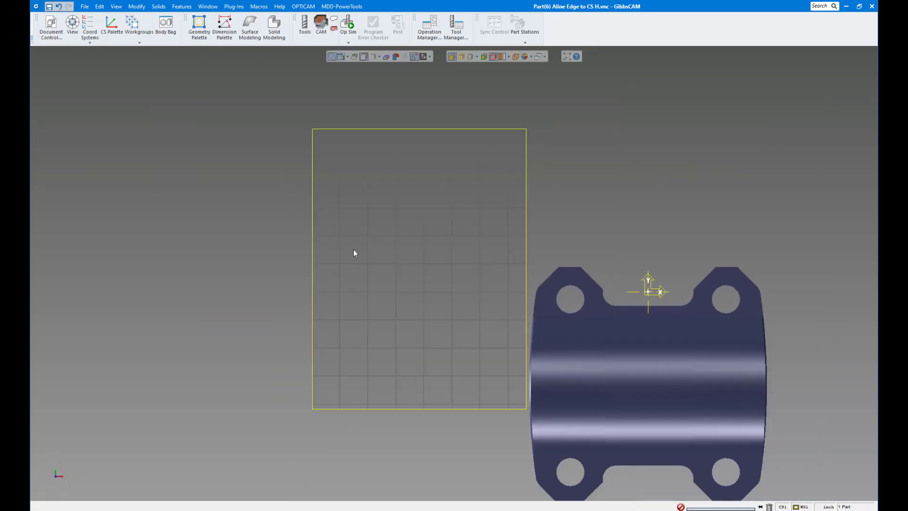
click(136, 6)
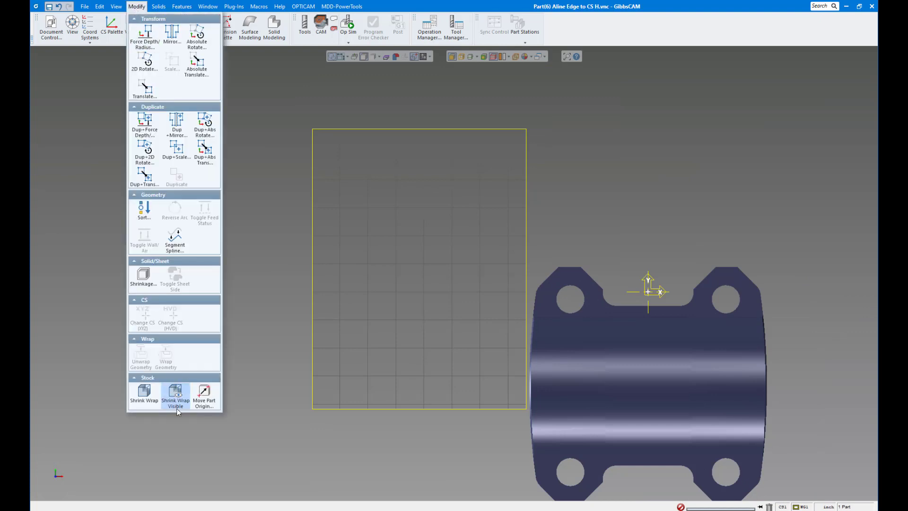
click(175, 393)
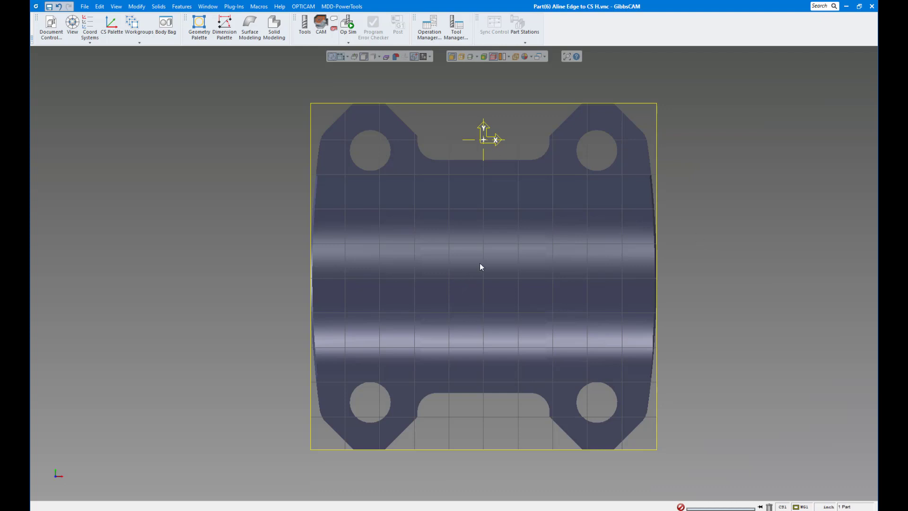
middle_drag(610, 226, 627, 240)
key(ctrl+i)
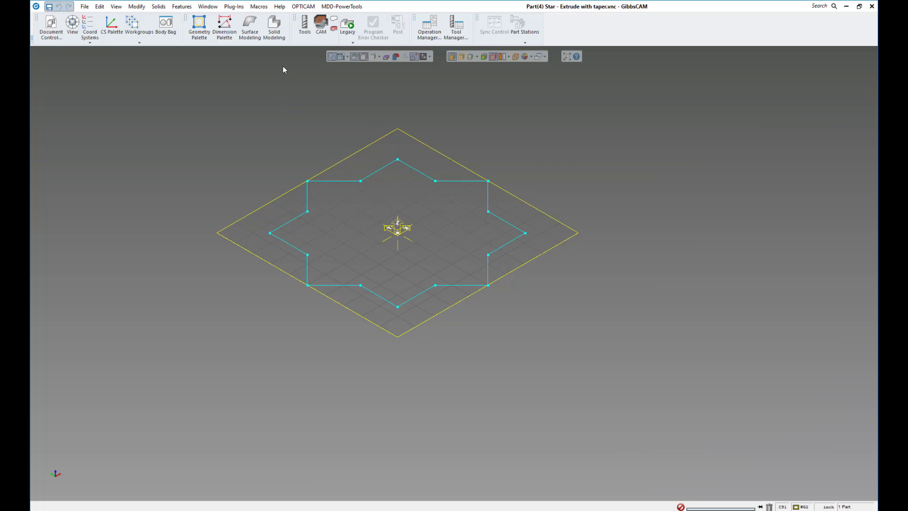
Extrude the star outline as a solid with Z+ 0.75, Z- -1 and a taper of -10
click(275, 28)
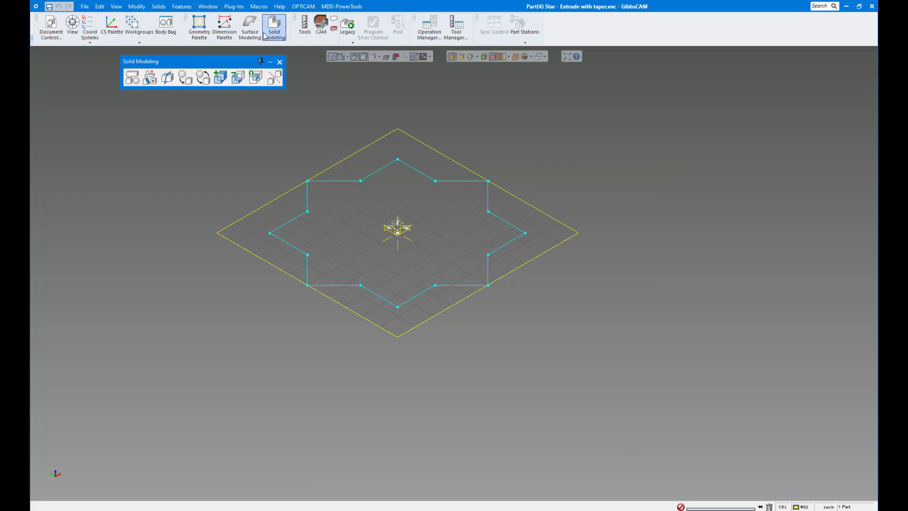
drag(215, 57, 169, 66)
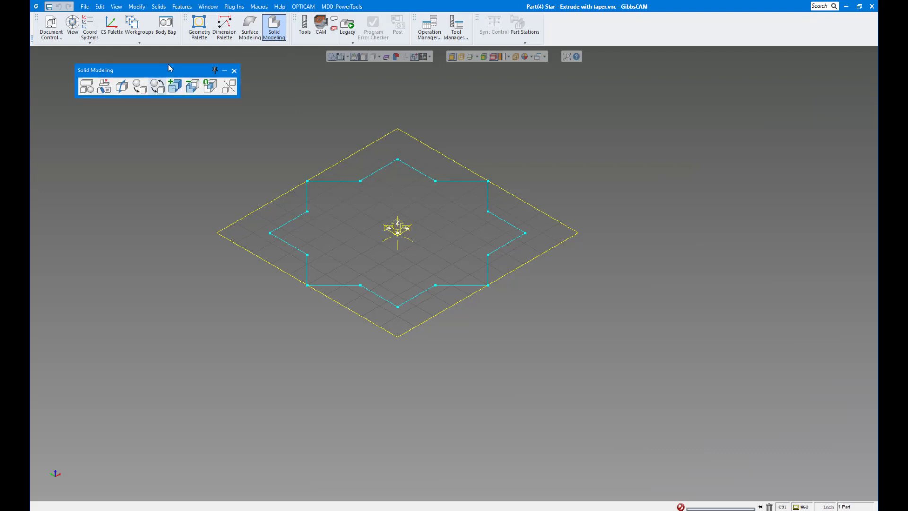
click(90, 93)
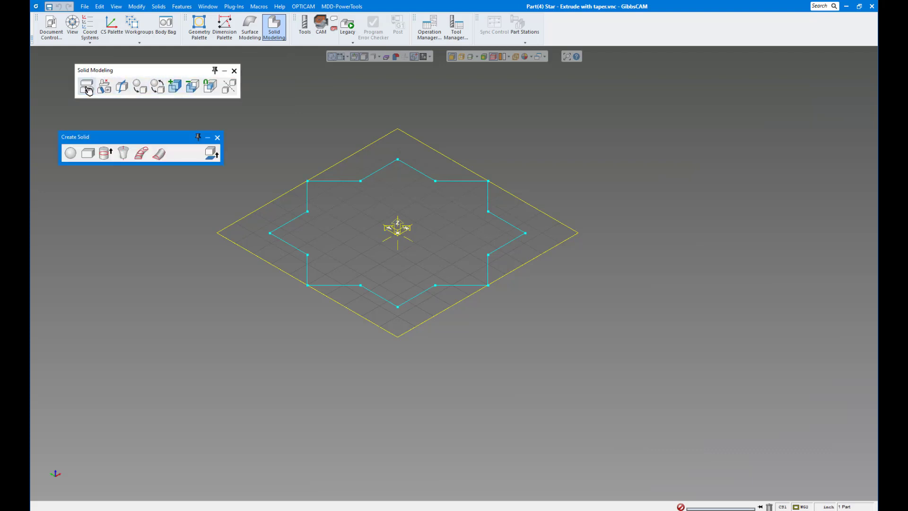
click(106, 158)
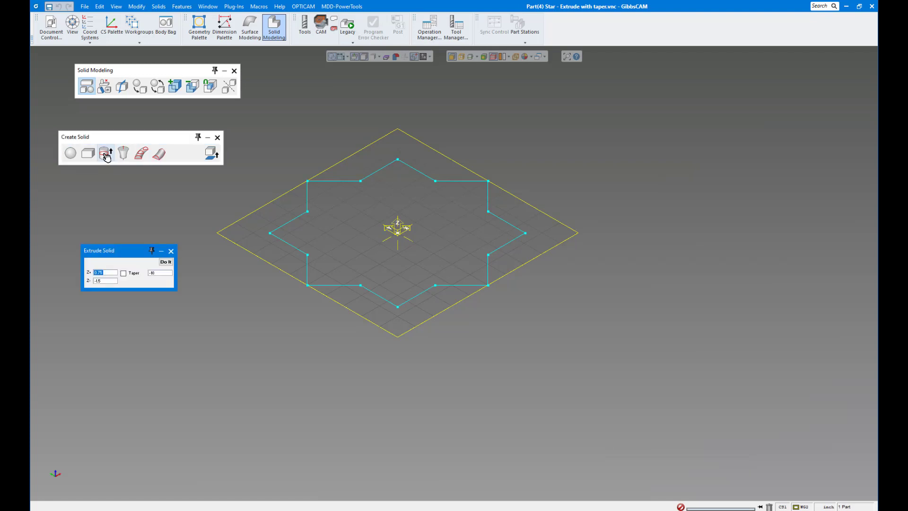
drag(113, 252, 115, 209)
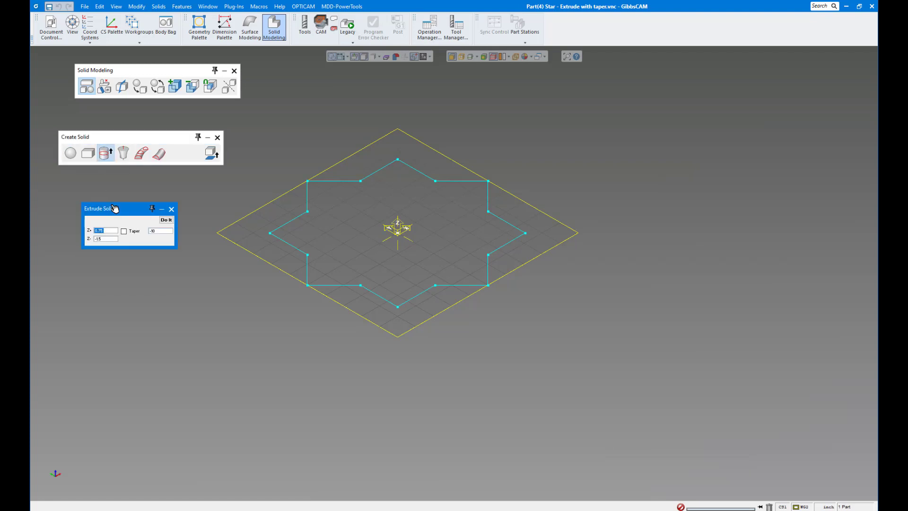
click(124, 232)
text(.7)
key(Tab)
click(300, 254)
click(166, 219)
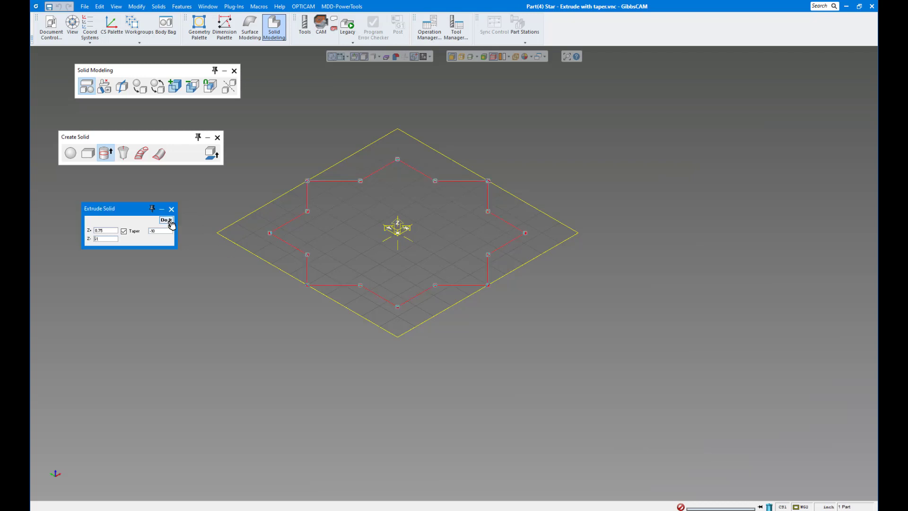
scroll(599, 332, down, 3)
middle_drag(600, 329, 531, 252)
scroll(531, 251, up, 1)
Delete the tapered star solid and extrude the outline again with a taper of 10
click(530, 250)
key(Delete)
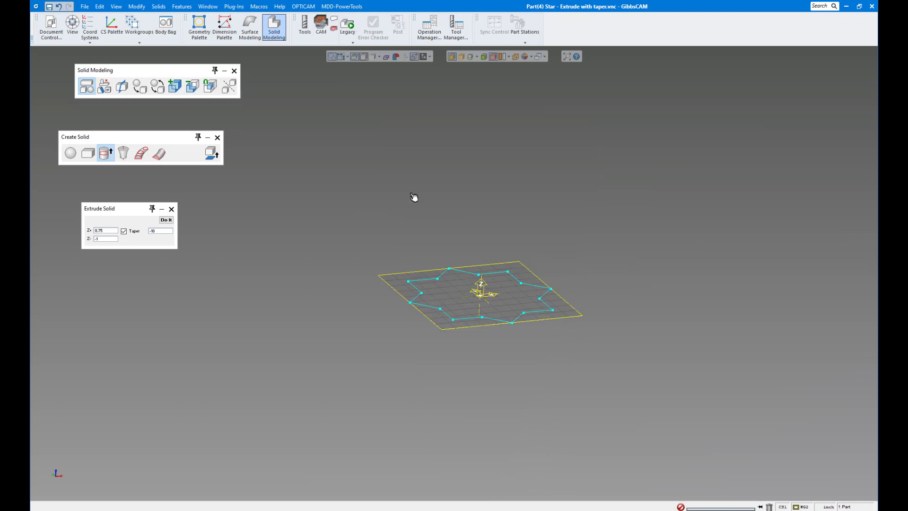
double_click(166, 231)
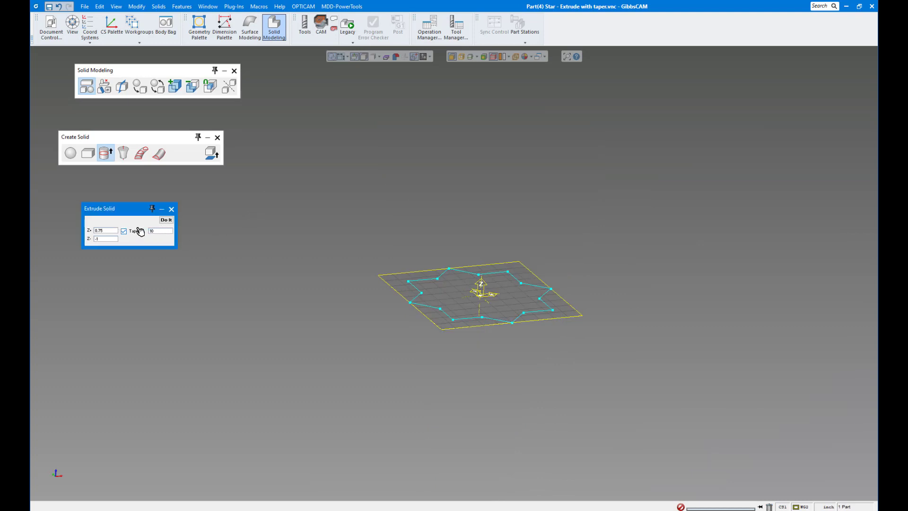
click(169, 221)
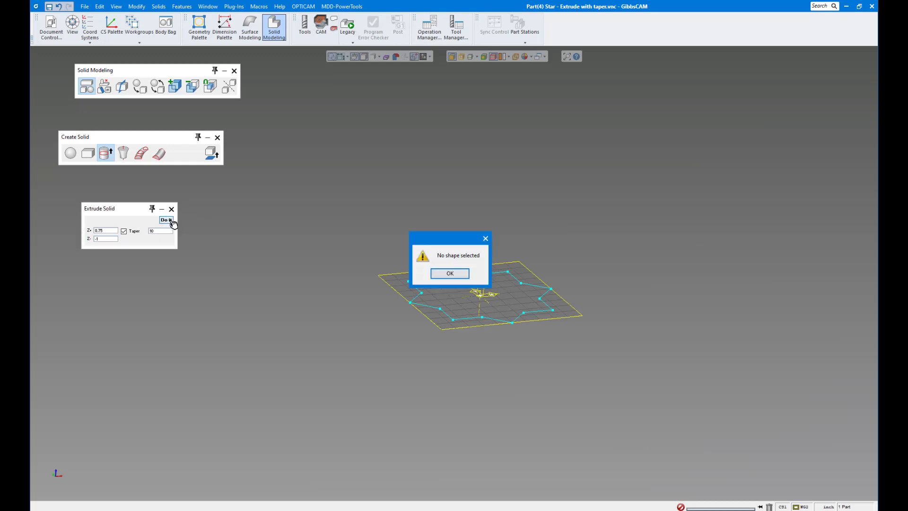
click(450, 274)
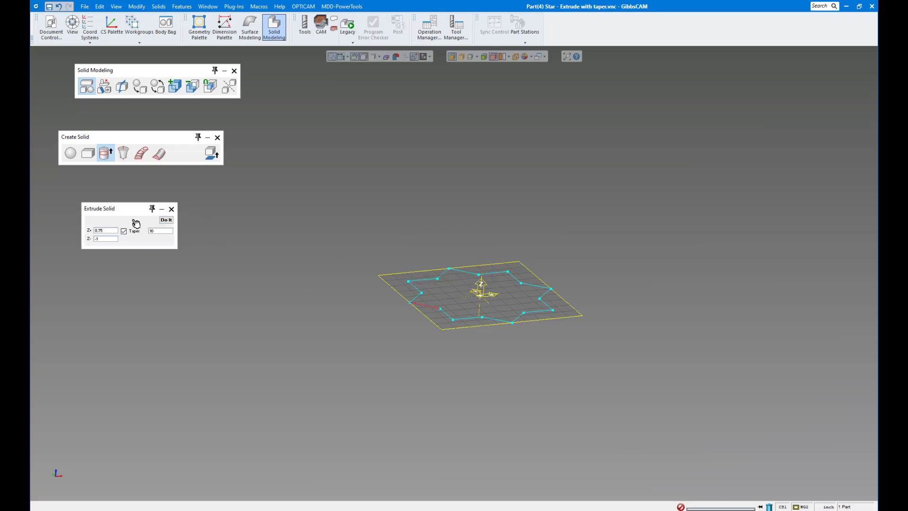
click(166, 220)
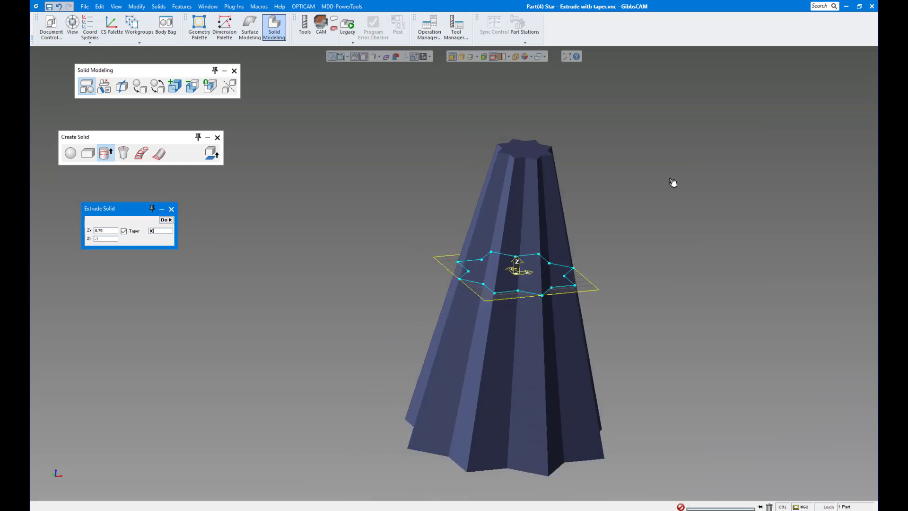
scroll(673, 182, down, 1)
middle_drag(554, 202, 554, 202)
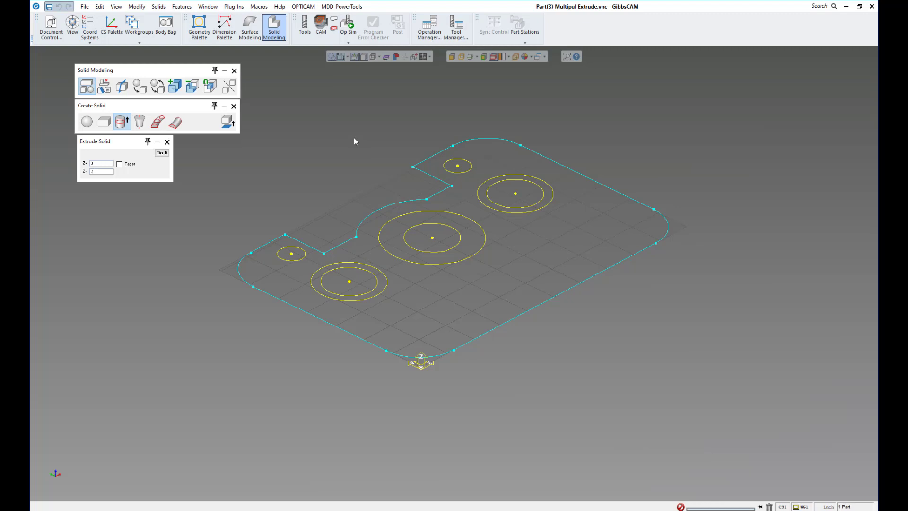
Extrude the plate's outer contour as a solid with Z+ 0 and Z- -1, without taper
double_click(437, 194)
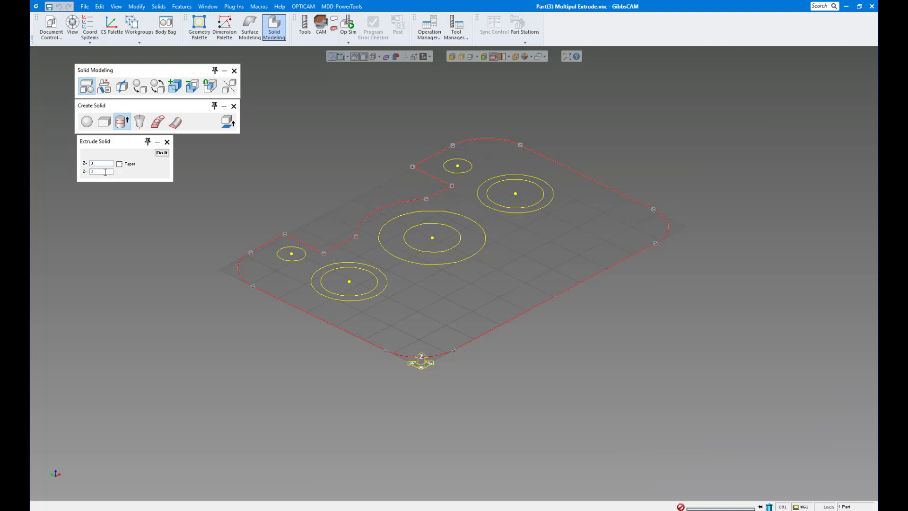
click(162, 153)
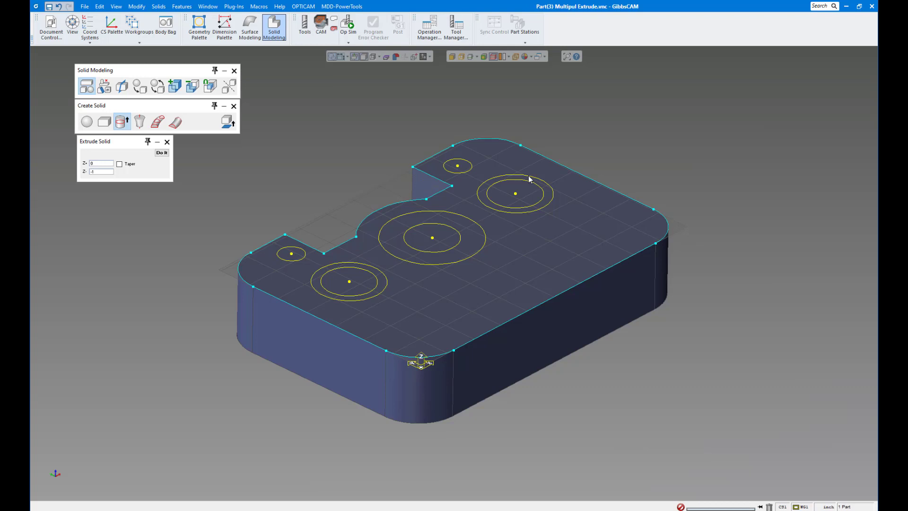
Extrude the outer circles of the three concentric pairs together, with Z+ 0.5 and Z- 0
click(384, 290)
shift+click(428, 265)
shift+click(516, 212)
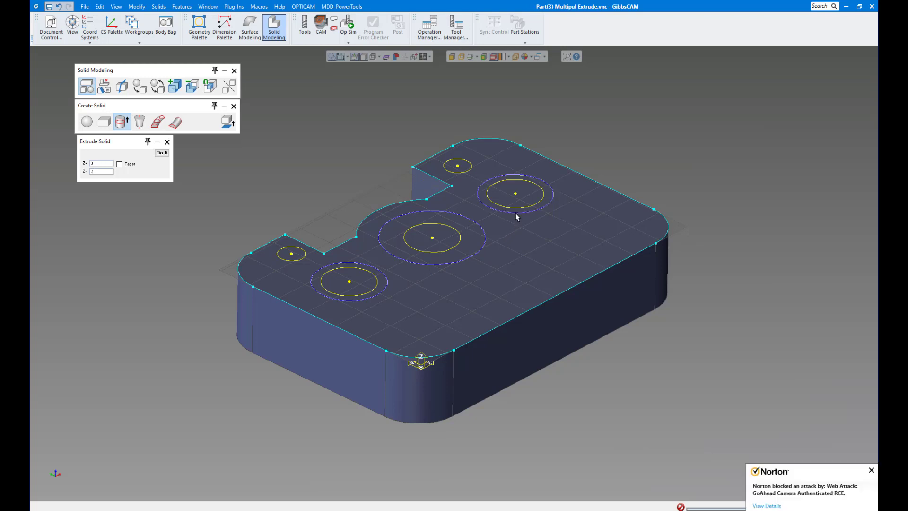
click(104, 163)
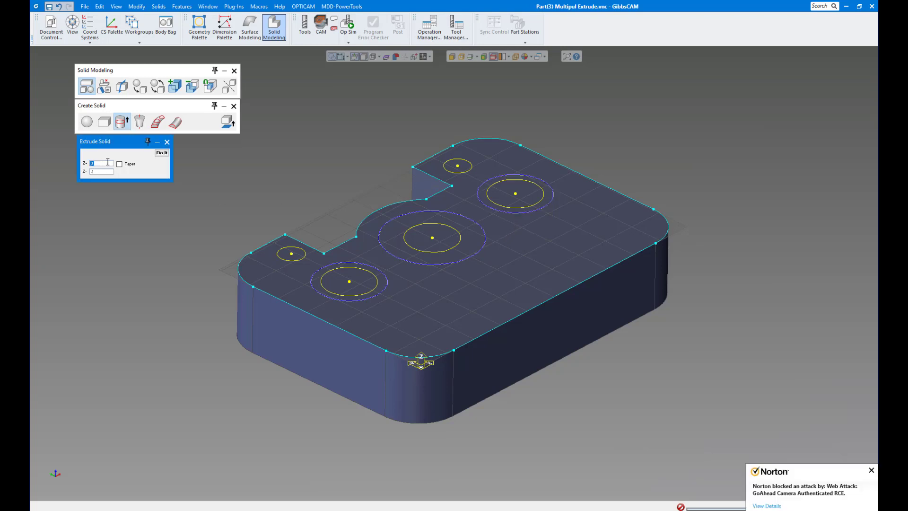
text(.5)
key(Tab)
text(0)
click(162, 153)
Unite the three boss cylinders with the plate into one solid body
click(355, 249)
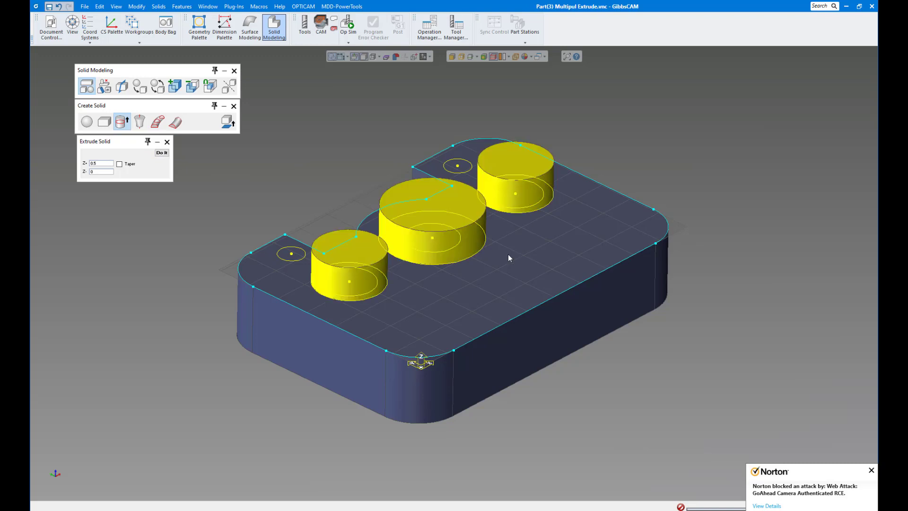
click(521, 265)
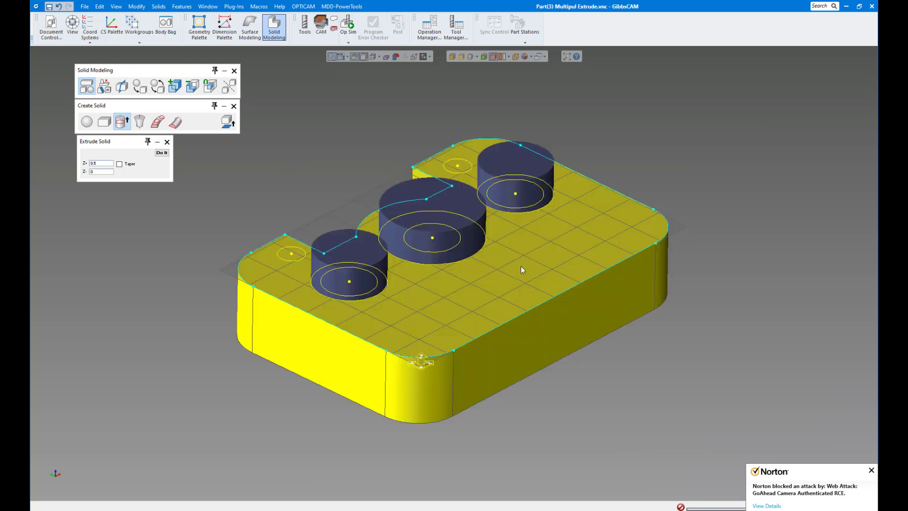
shift+click(513, 165)
click(175, 86)
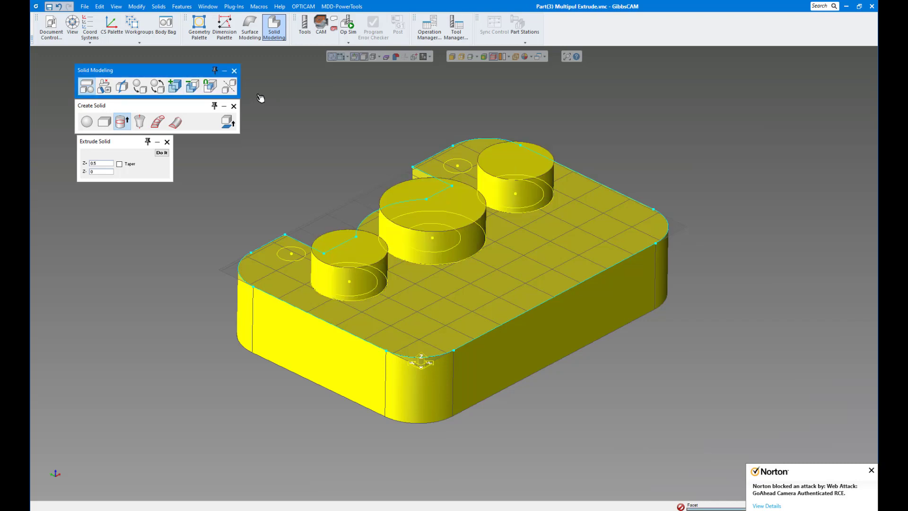
click(525, 265)
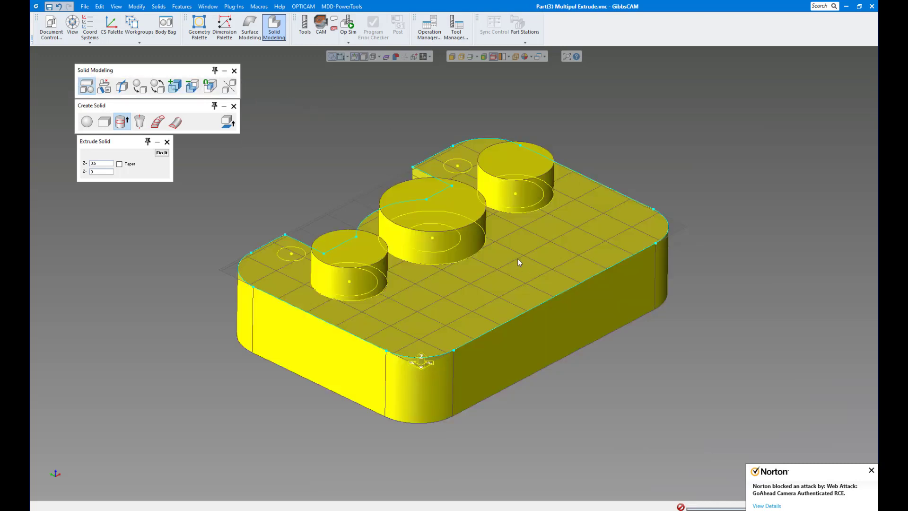
click(323, 138)
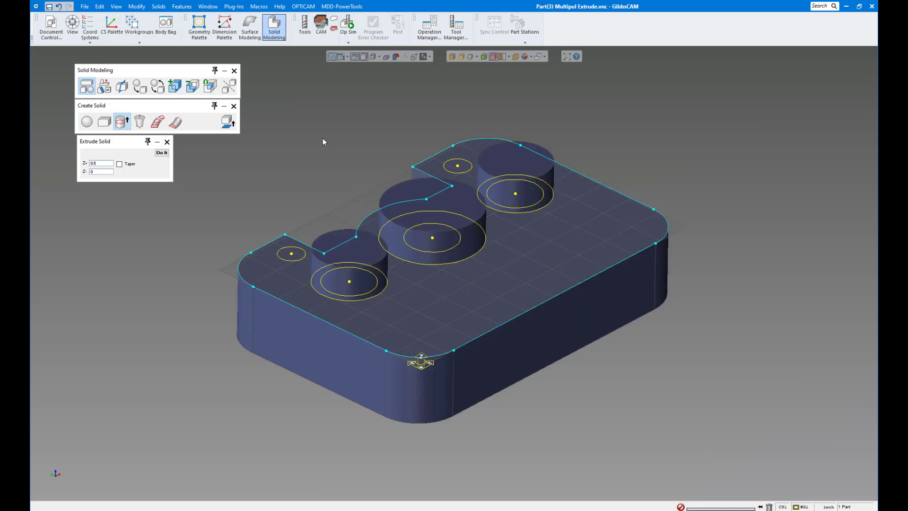
Extrude the three inner circles of the bosses together, with Z+ 1 and Z- -1.1
click(374, 279)
shift+click(438, 252)
shift+click(521, 206)
click(101, 163)
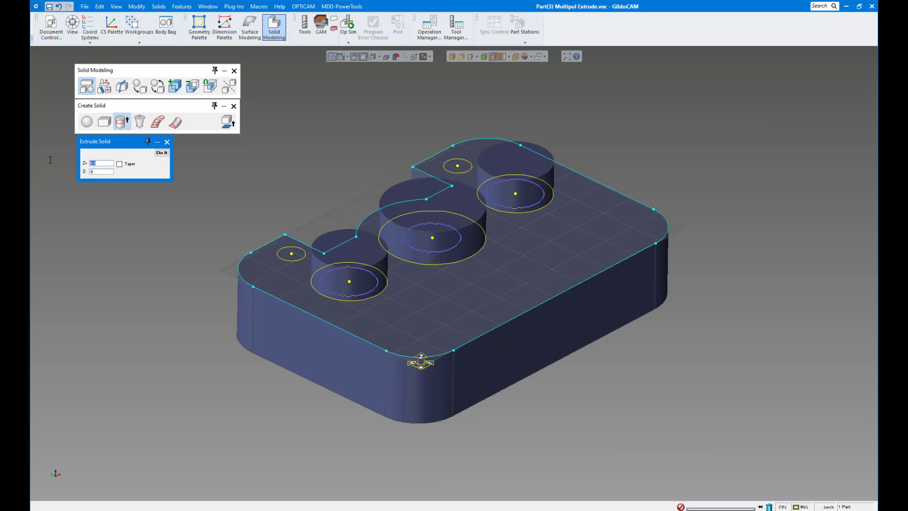
text(1)
key(Tab)
text(-1.1)
click(162, 153)
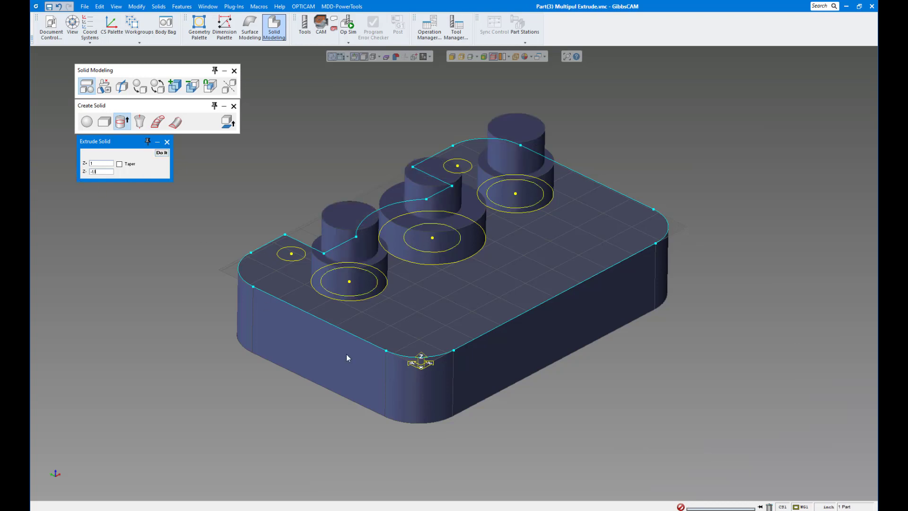
Subtract the three inner cylinders from the plate body to cut through holes in the bosses
click(411, 325)
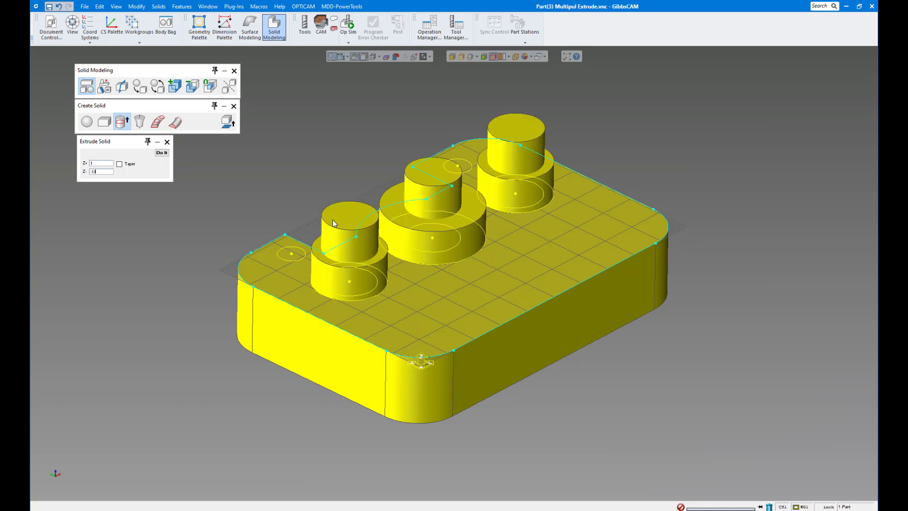
click(192, 86)
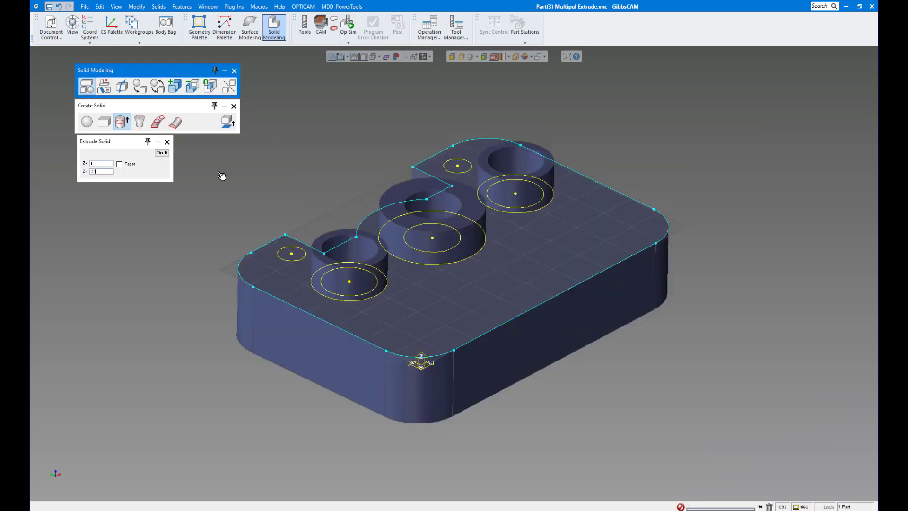
middle_drag(557, 342, 558, 341)
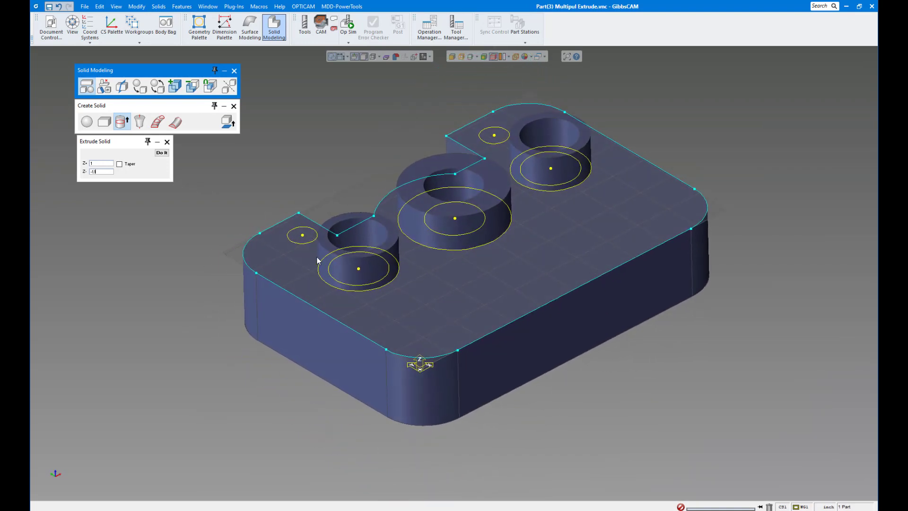
Extrude the two small circles near the plate's notched edge together, with Z+ 1 and Z- -1.1
middle_drag(318, 259, 316, 257)
click(307, 239)
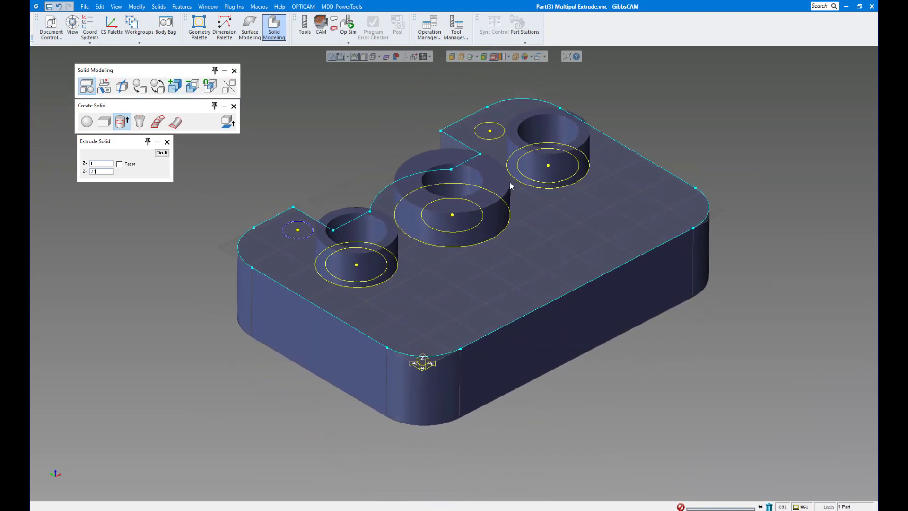
shift+click(491, 144)
click(161, 153)
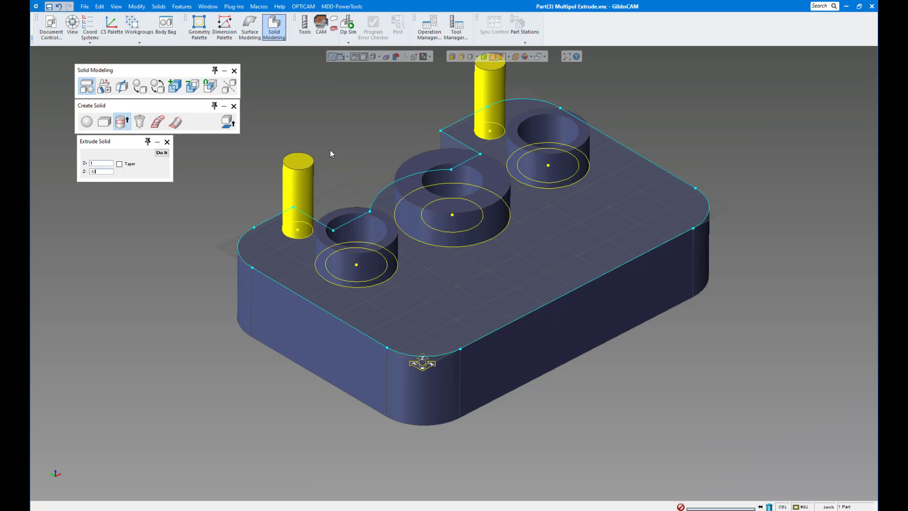
Subtract the two small cylinders from the plate body to cut through holes near its notched edge
scroll(331, 151, up, 1)
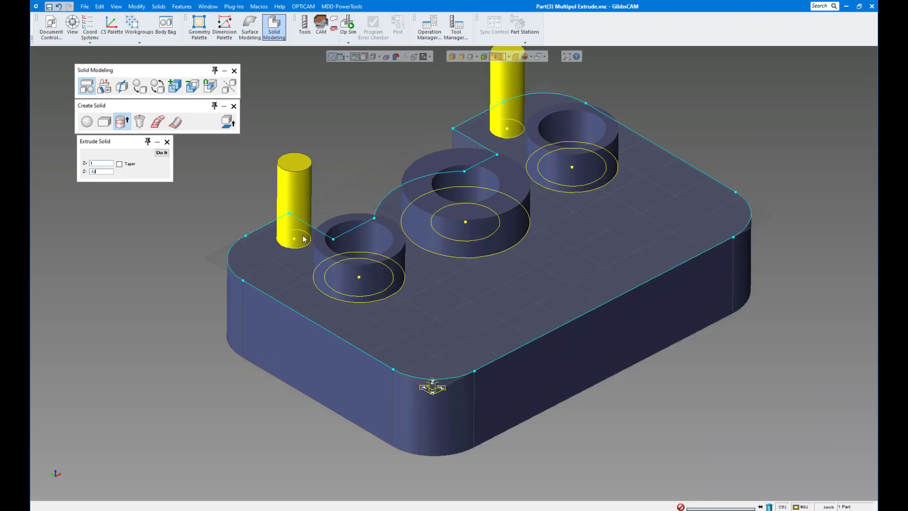
click(482, 303)
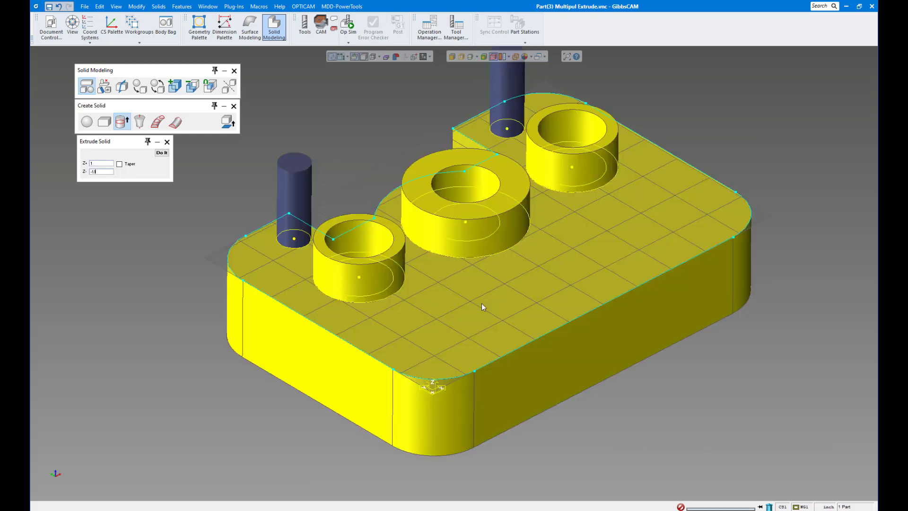
shift+click(286, 198)
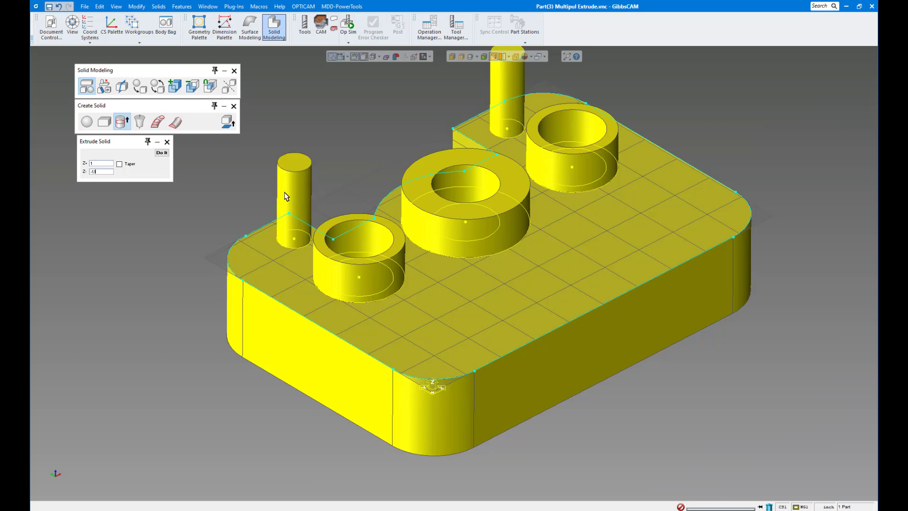
click(193, 87)
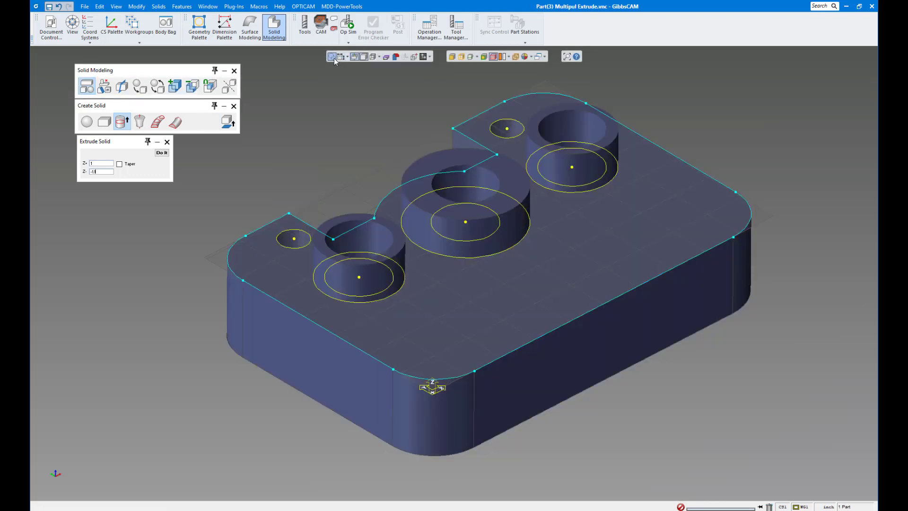
Hide the geometry and examine the bosses and through holes of the plate from several angles
click(333, 57)
key(Down)
key(Down)
key(Down)
key(Down)
key(Down)
key(Down)
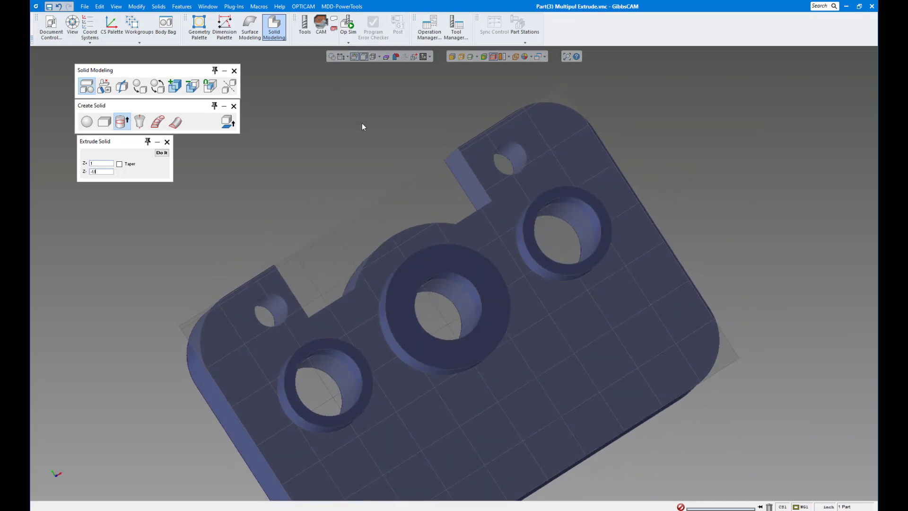
key(Down)
key(Down)
key(Down)
key(Down)
key(Down)
key(Down)
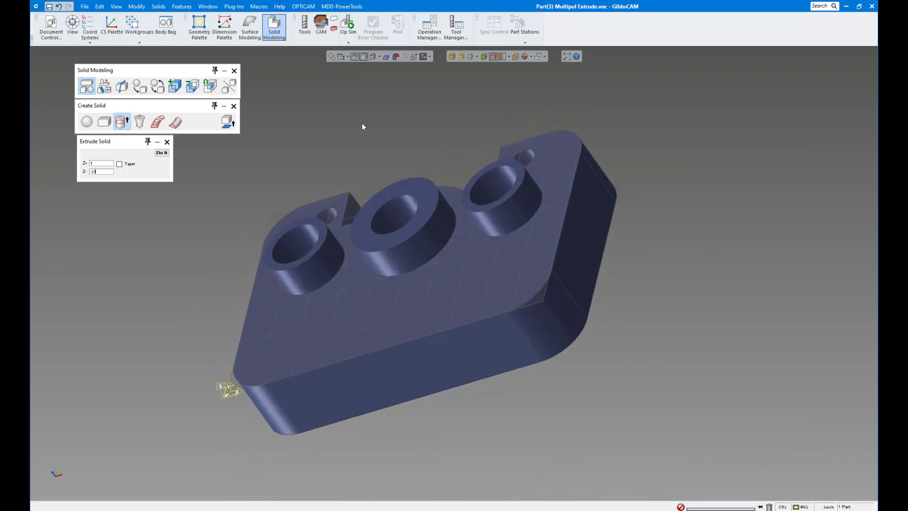
key(Down)
key(Down)
key(Down)
key(Down)
key(Down)
key(Down)
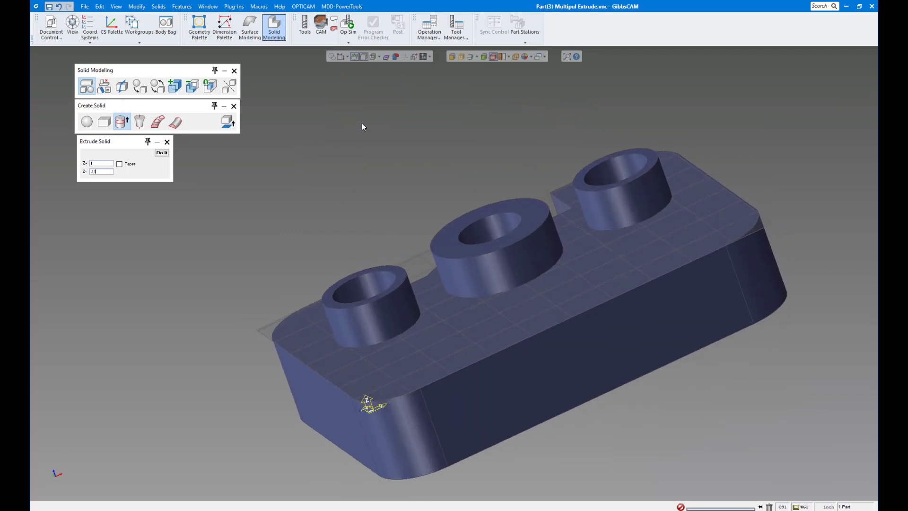
key(Down)
key(Down)
key(Down)
key(Down)
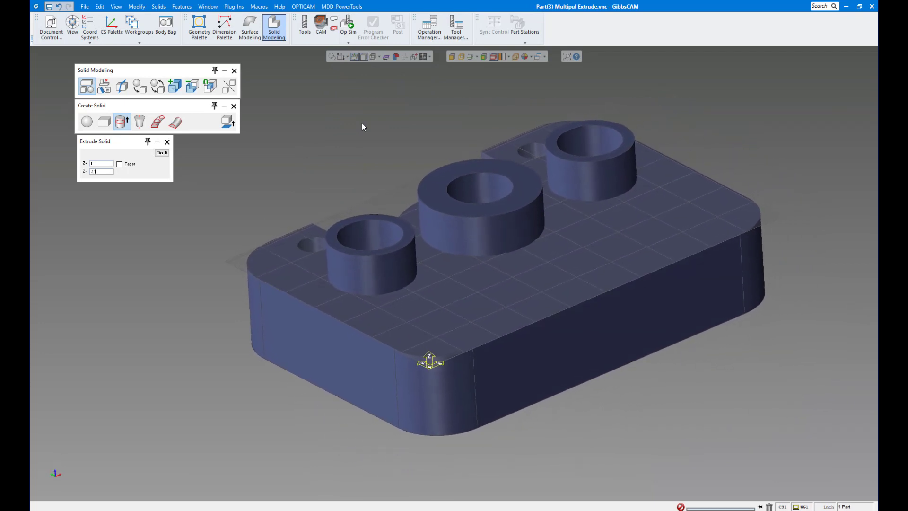
key(Up)
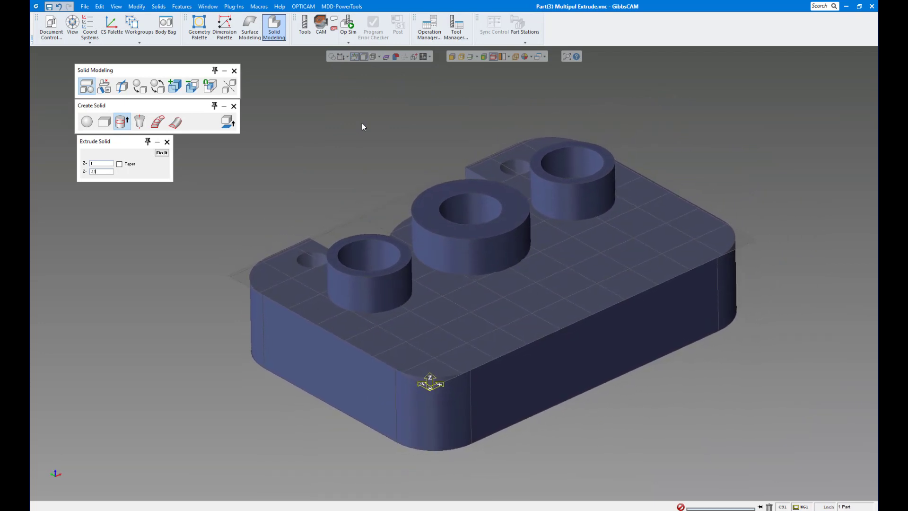
key(Down)
key(Down)
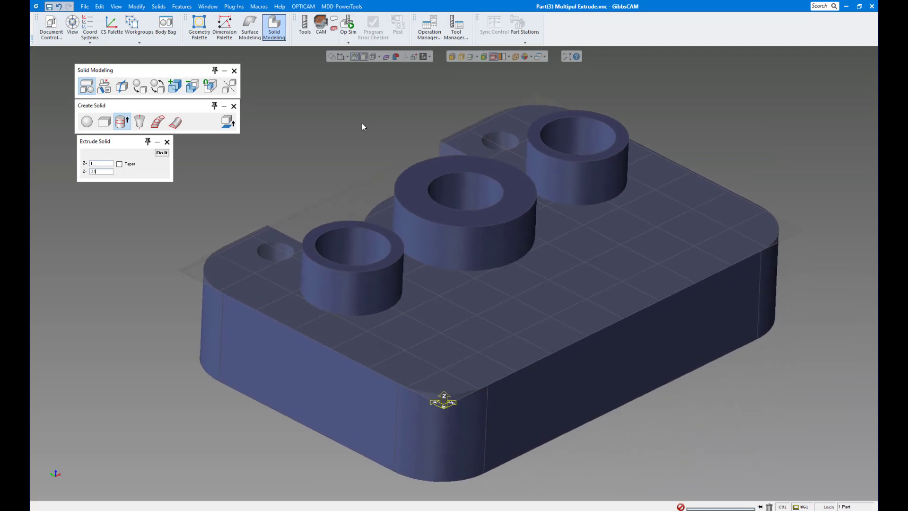
key(Left)
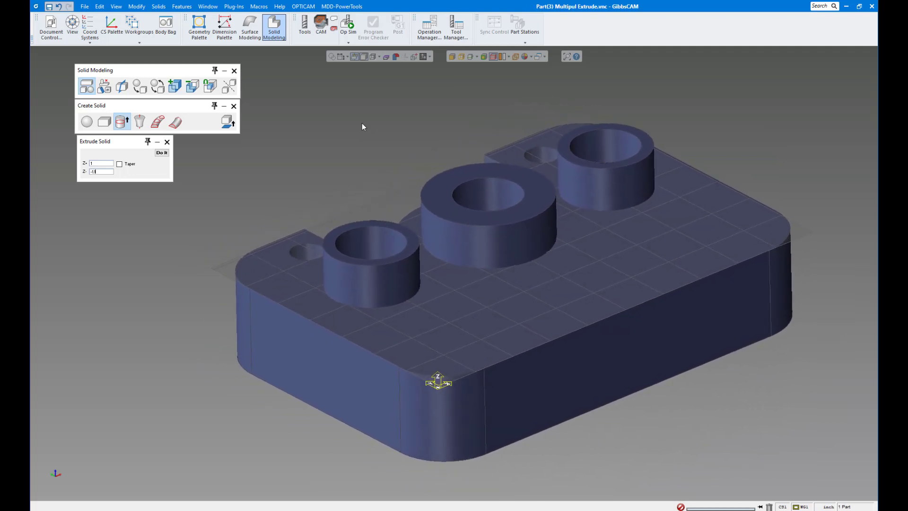
scroll(362, 123, down, 2)
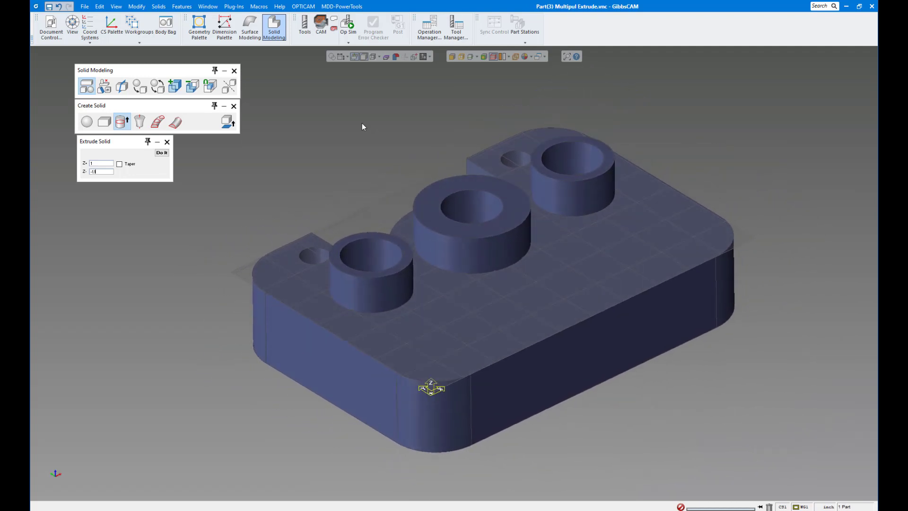
click(331, 57)
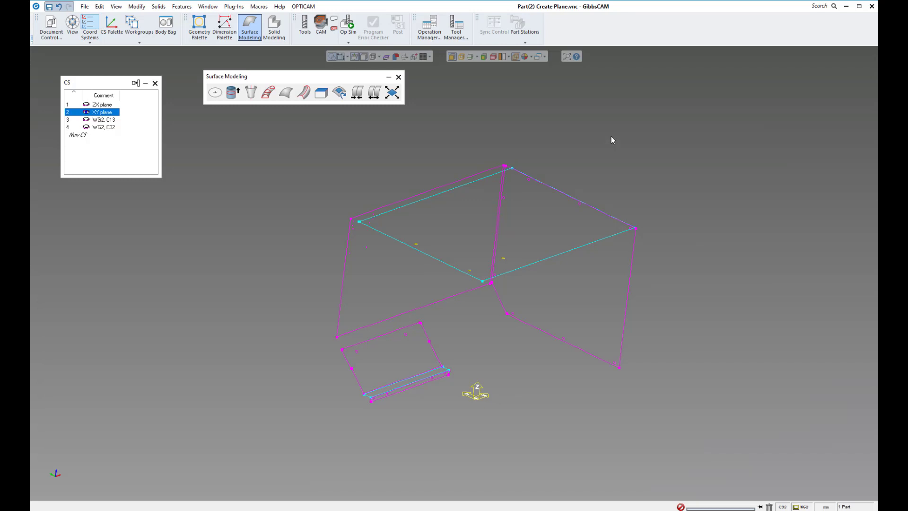
Examine the wireframe outlines in the Create Plane part from several angles
middle_drag(602, 141, 603, 140)
key(Up)
key(Up)
key(Up)
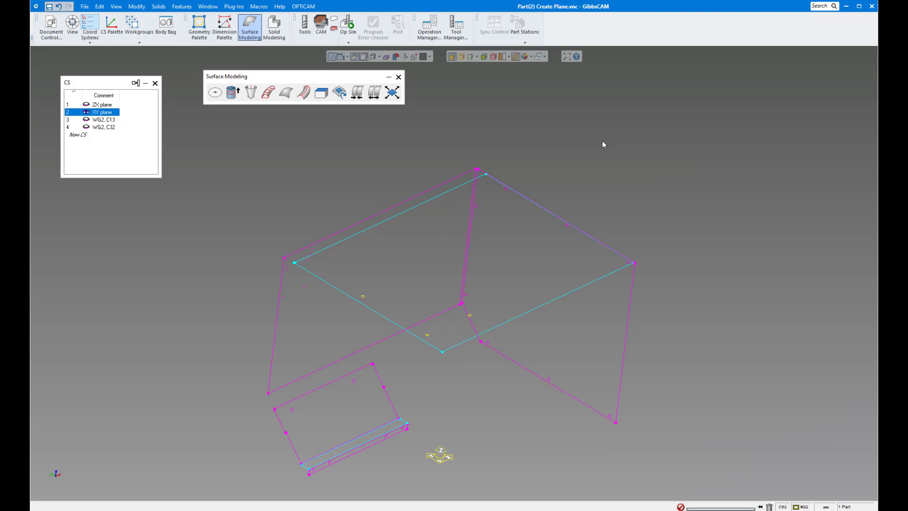
key(Up)
key(Up)
key(Up)
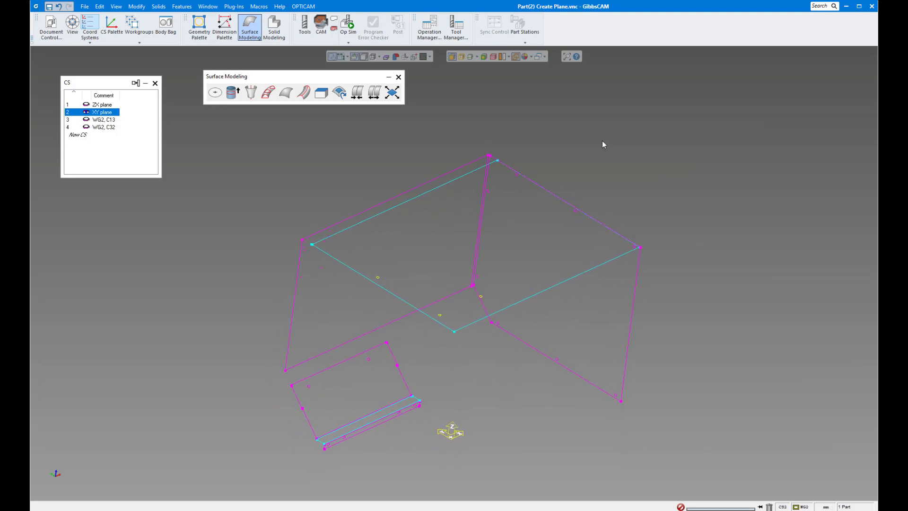
middle_drag(603, 140, 602, 141)
key(Right)
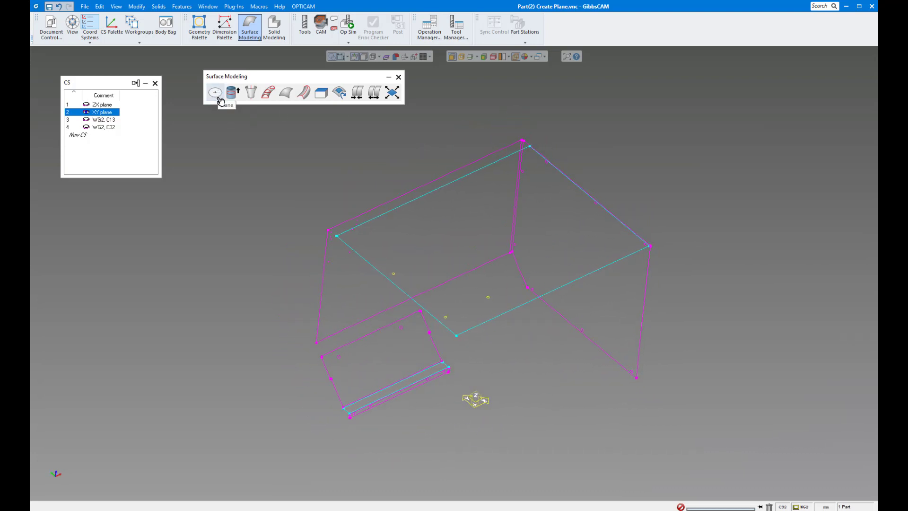
key(Down)
key(Down)
key(Down)
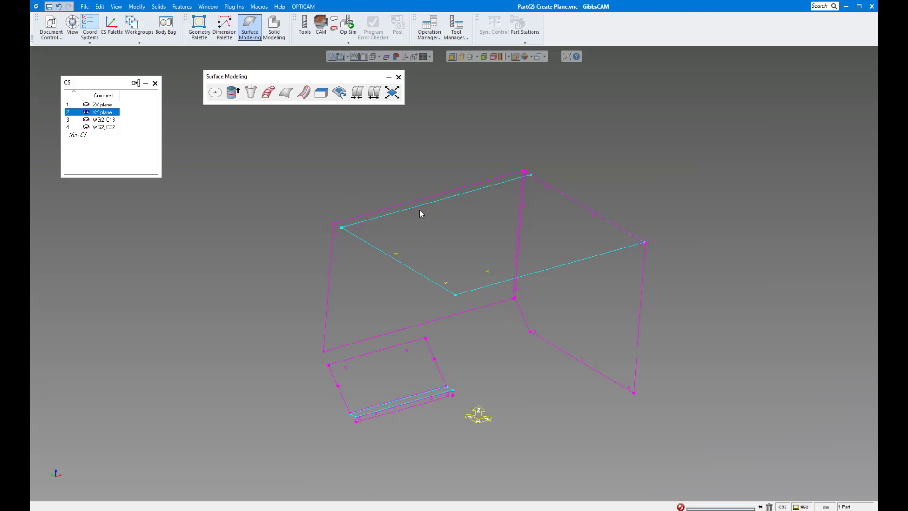
Create a plane surface from the large horizontal rectangle at the top of the wireframe
middle_drag(535, 186, 497, 217)
double_click(478, 195)
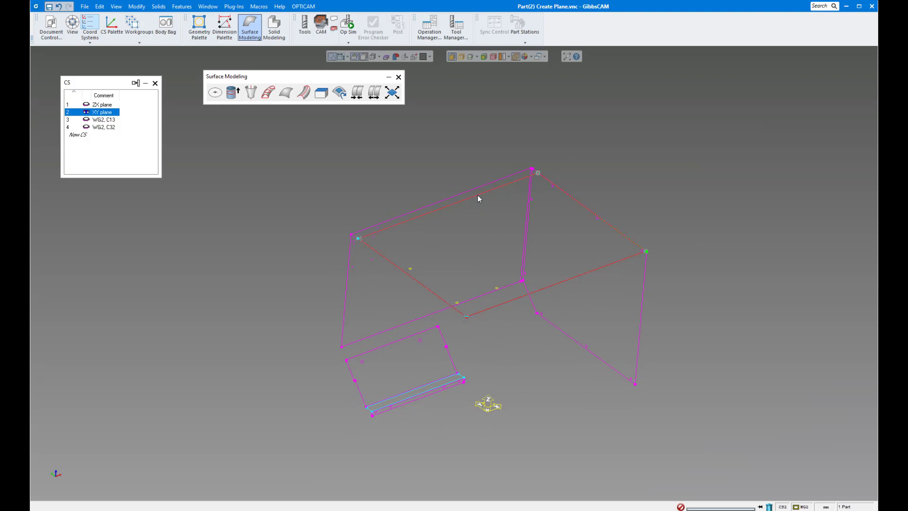
click(216, 93)
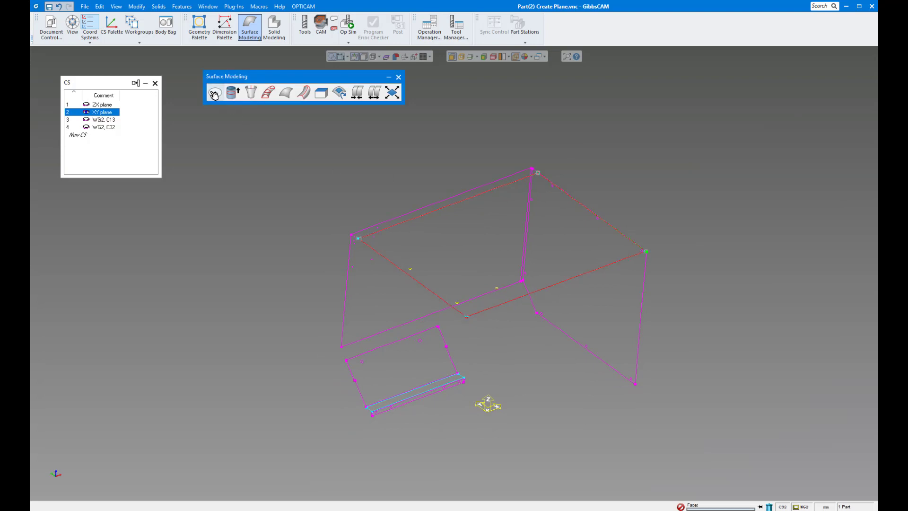
click(601, 152)
Create a plane surface from the small tilted rectangle in front of the large wireframe outlines
middle_drag(601, 152, 487, 322)
click(396, 304)
click(232, 95)
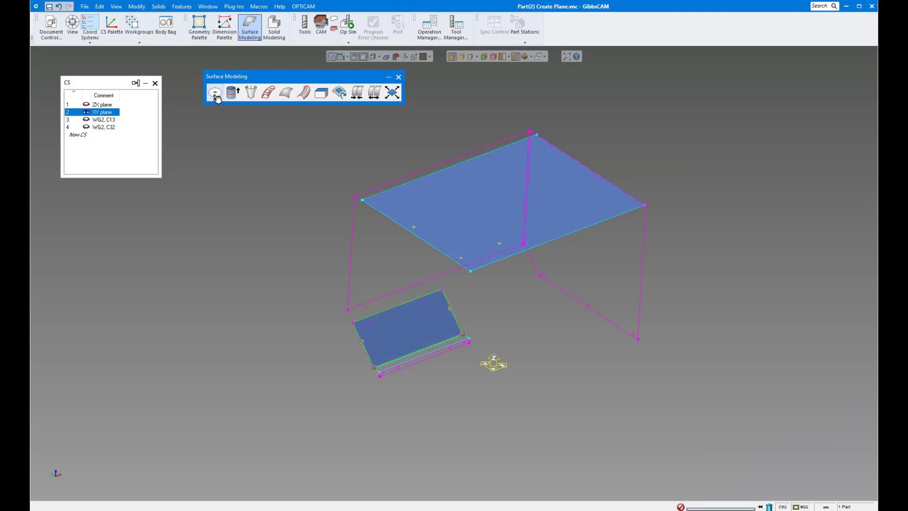
Create plane surfaces from the narrow vertical strip and the narrow horizontal strip along the tilted plane's lower edge
scroll(472, 359, up, 4)
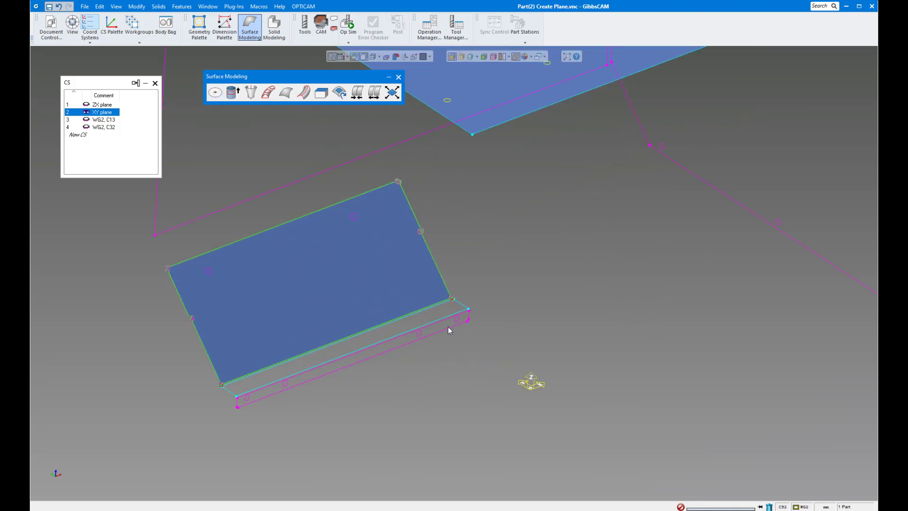
click(448, 327)
click(215, 92)
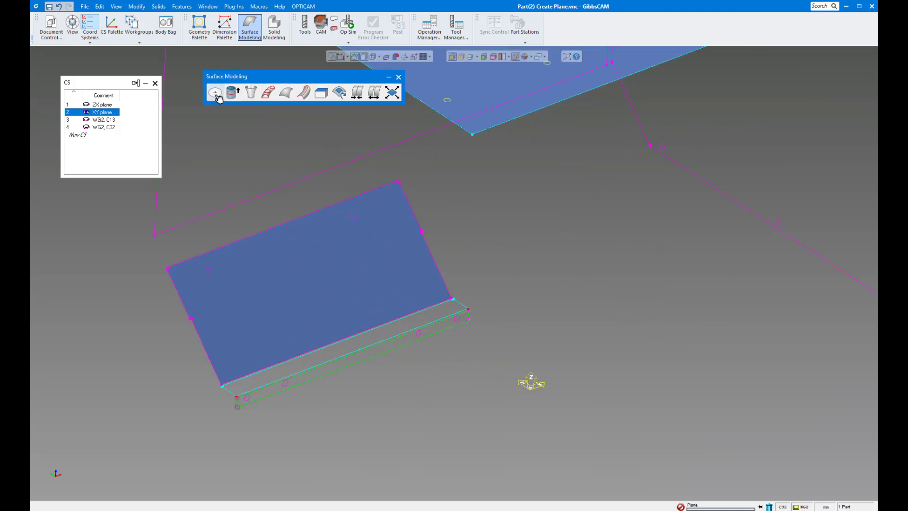
scroll(548, 236, down, 1)
scroll(547, 237, down, 1)
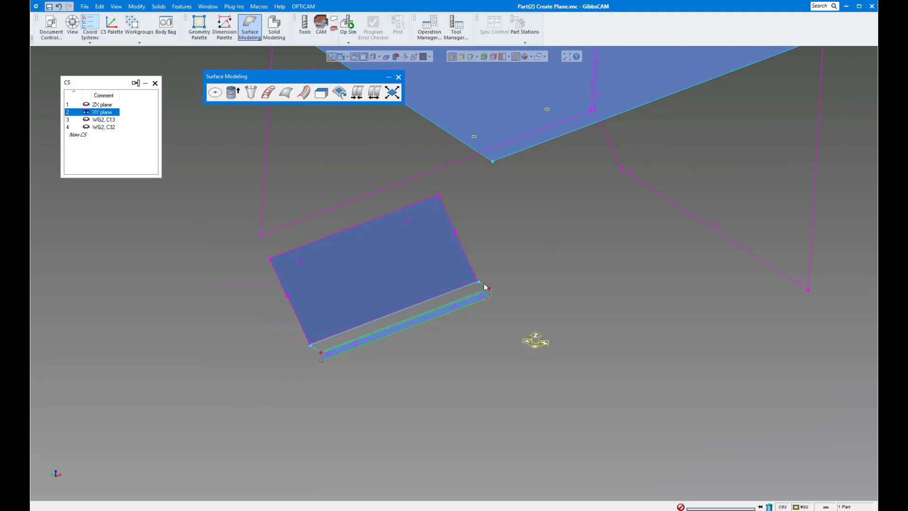
click(482, 287)
click(233, 92)
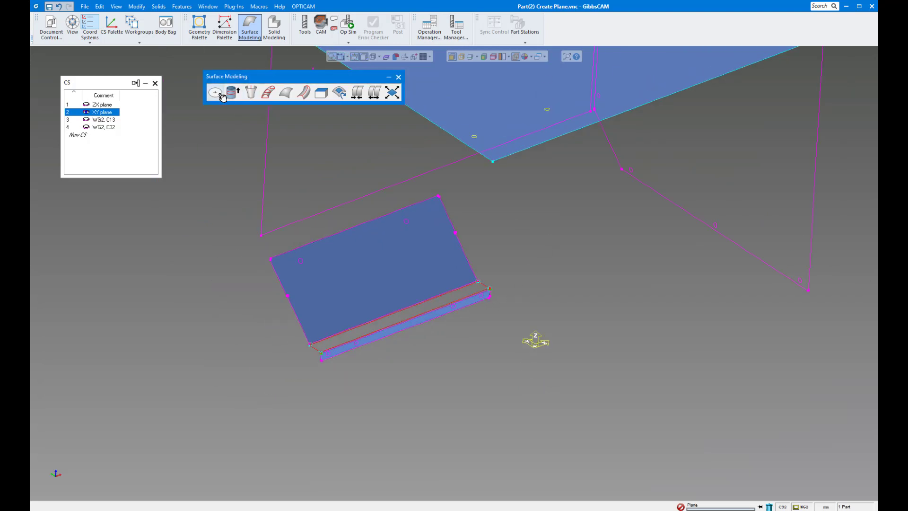
Create plane surfaces from the two large vertical outlines that meet beneath the upper horizontal plane
double_click(675, 203)
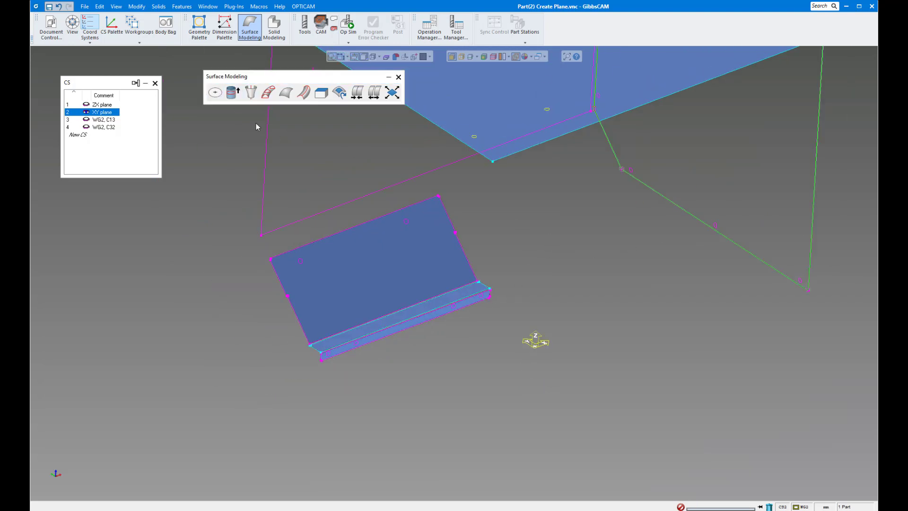
click(219, 94)
scroll(554, 253, down, 3)
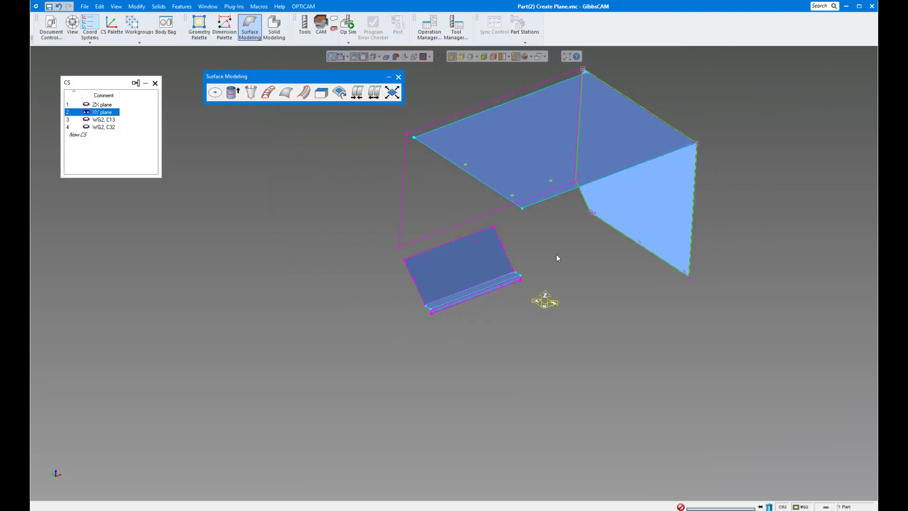
click(469, 234)
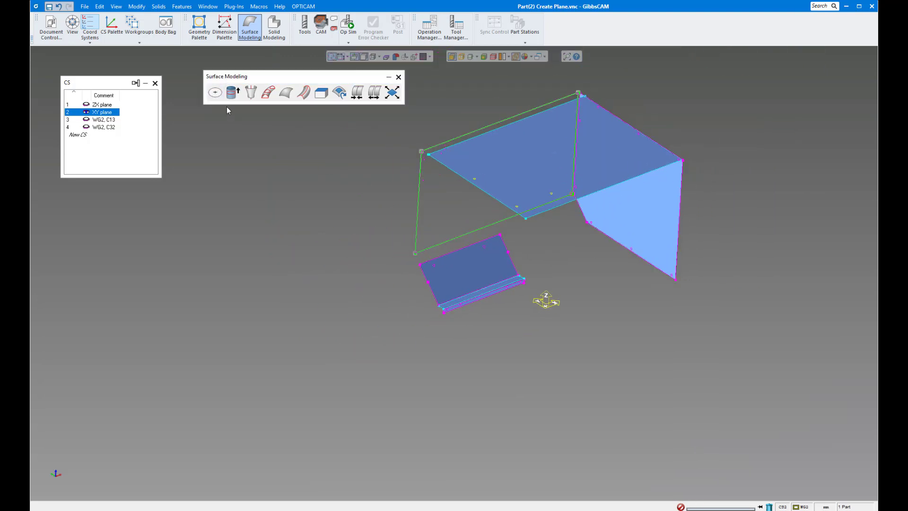
click(215, 92)
Clear the selection and create a circular plane surface in the current XY plane coordinate system
click(711, 121)
scroll(686, 251, down, 3)
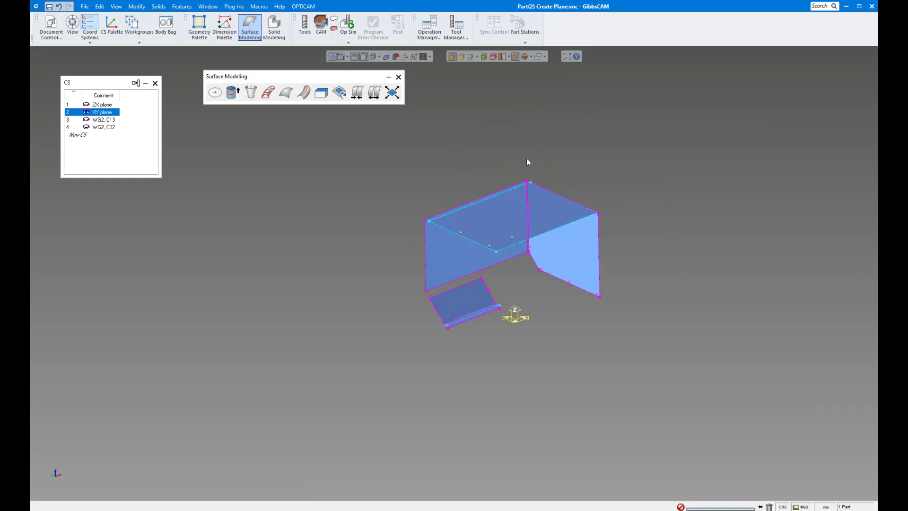
click(217, 97)
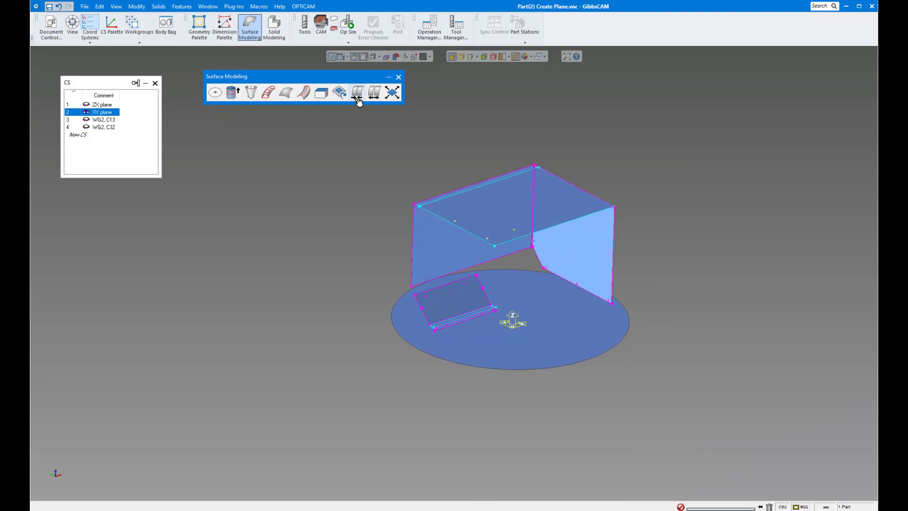
click(594, 115)
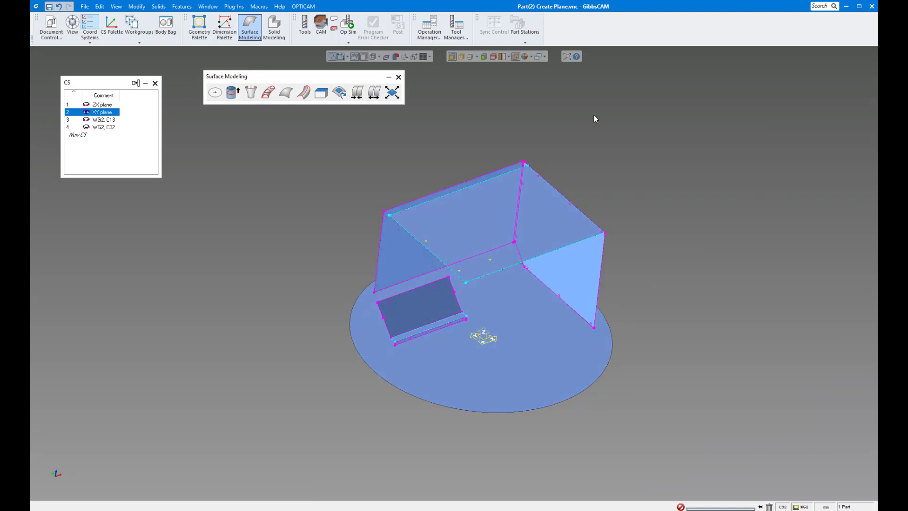